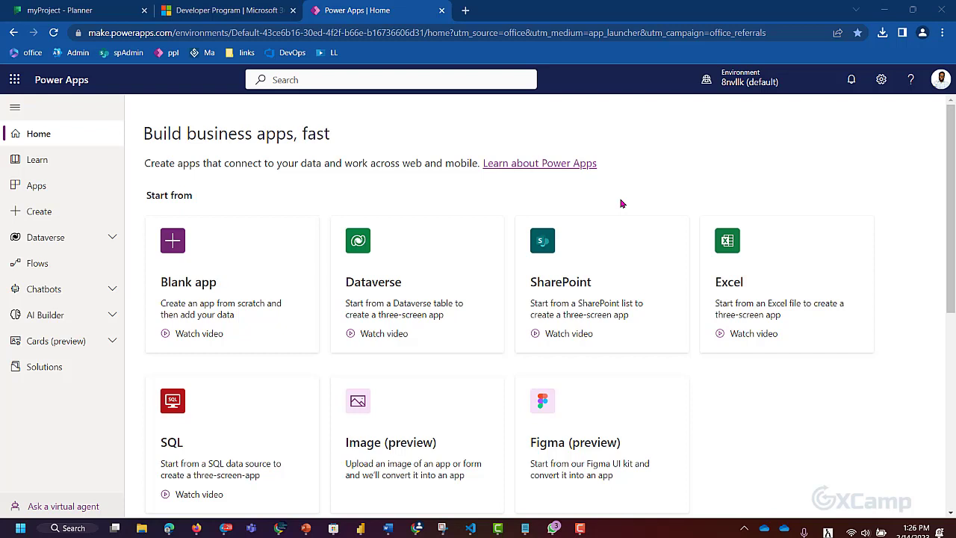
- Search Google for yeleta.com in a new browser tab and look over the results
left_click(467, 10)
type("google.com")
key("Return")
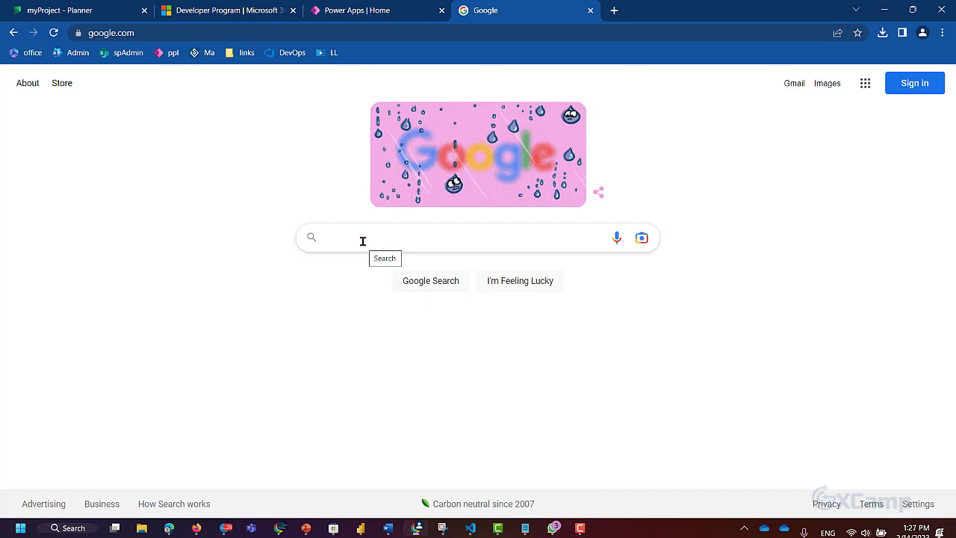
type("yeleta.com")
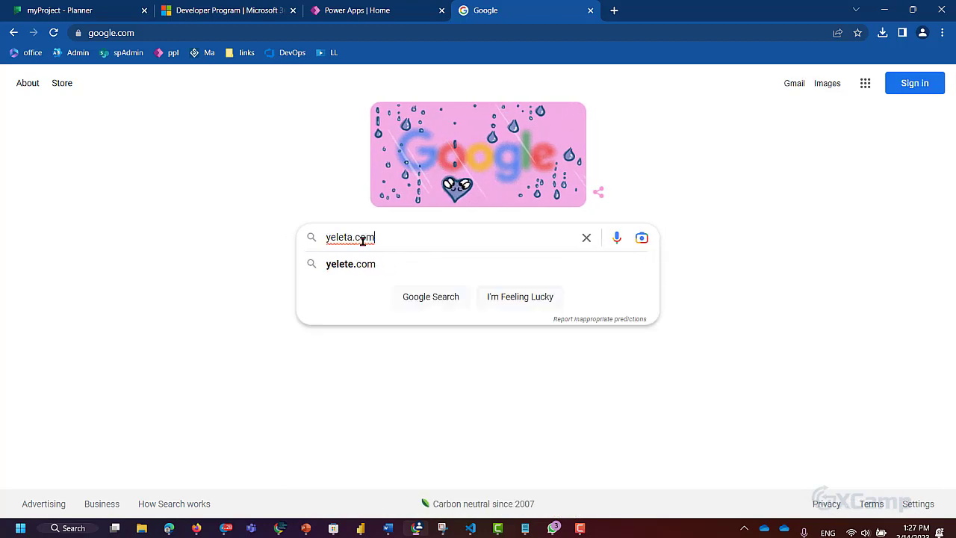
key("Return")
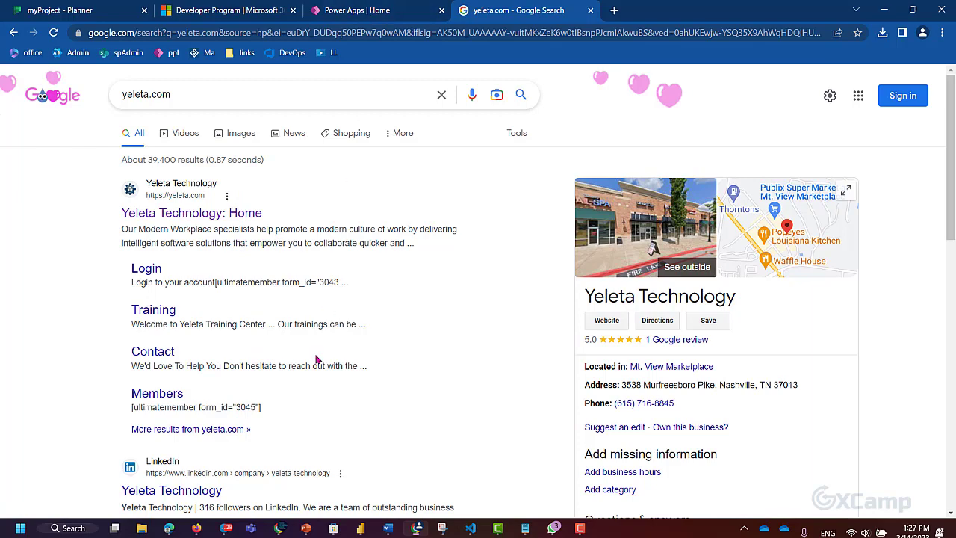
scroll(316, 359, "down", 1)
scroll(316, 358, "up", 1)
scroll(316, 358, "down", 1)
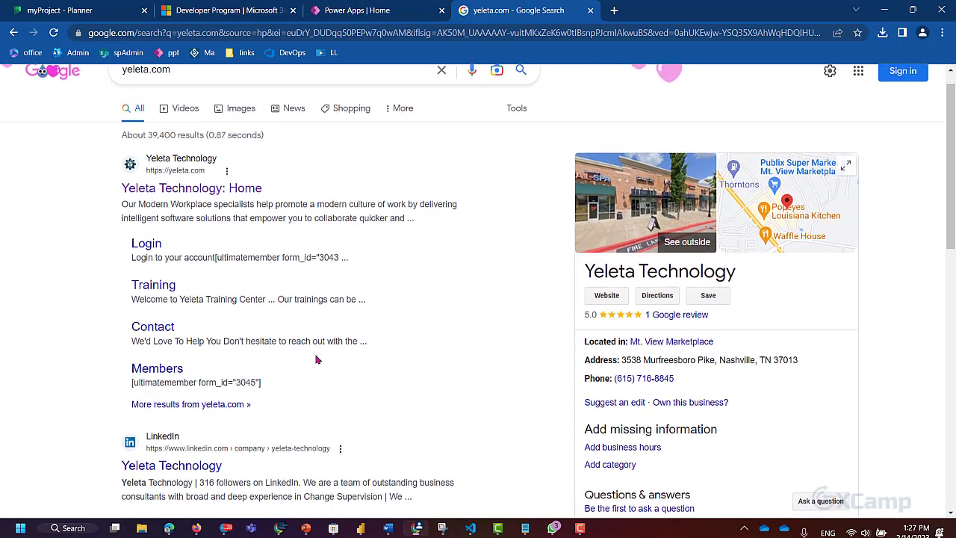
scroll(321, 326, "up", 1)
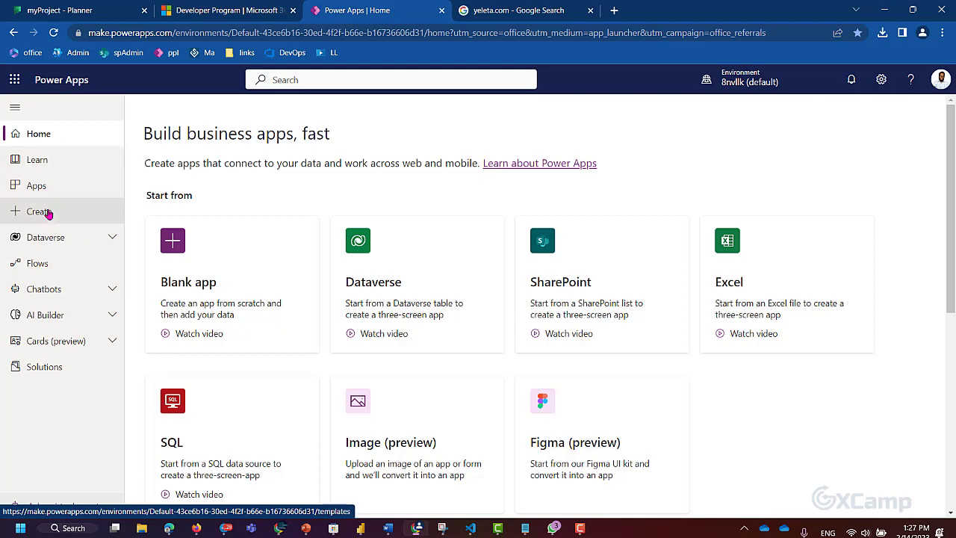
- Start a blank Power Pages website named Gxcamp with the address gxcamp.powerappsportals.com
left_click(47, 214)
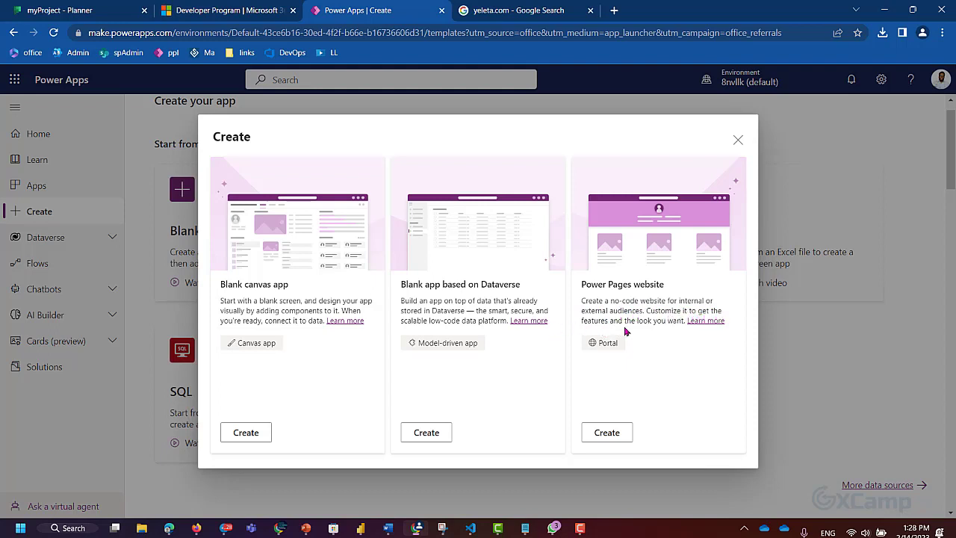
left_click(616, 435)
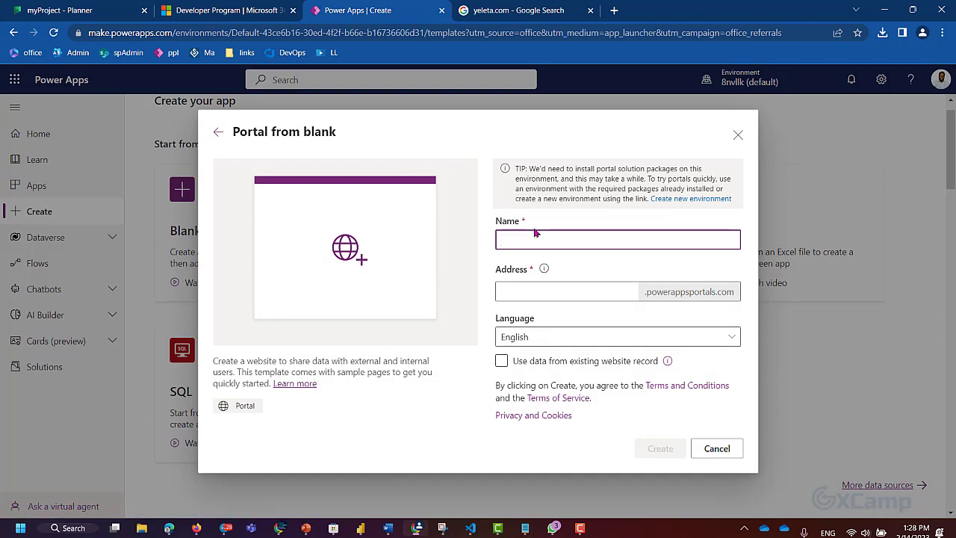
left_click(525, 237)
type("Gxcamp")
left_click(529, 291)
type("gxcamp")
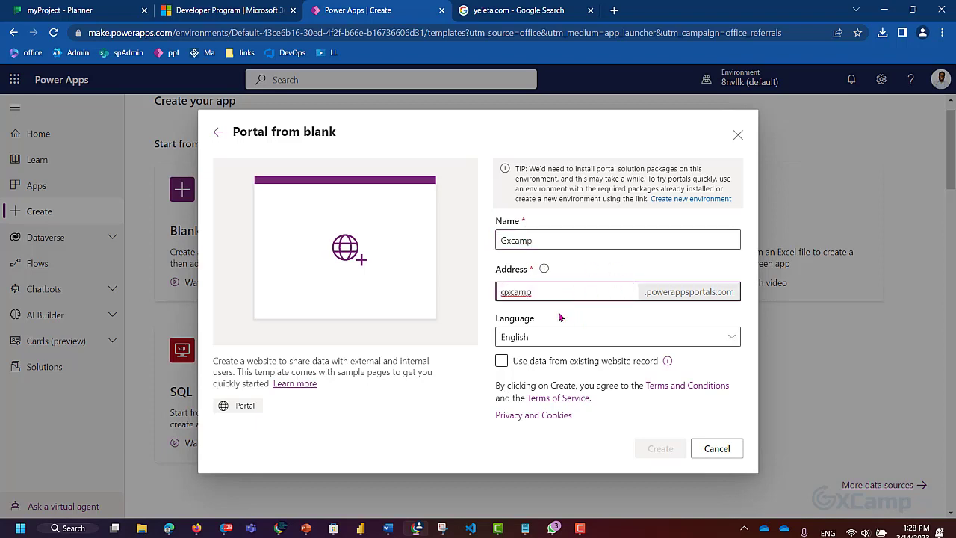
left_click(595, 312)
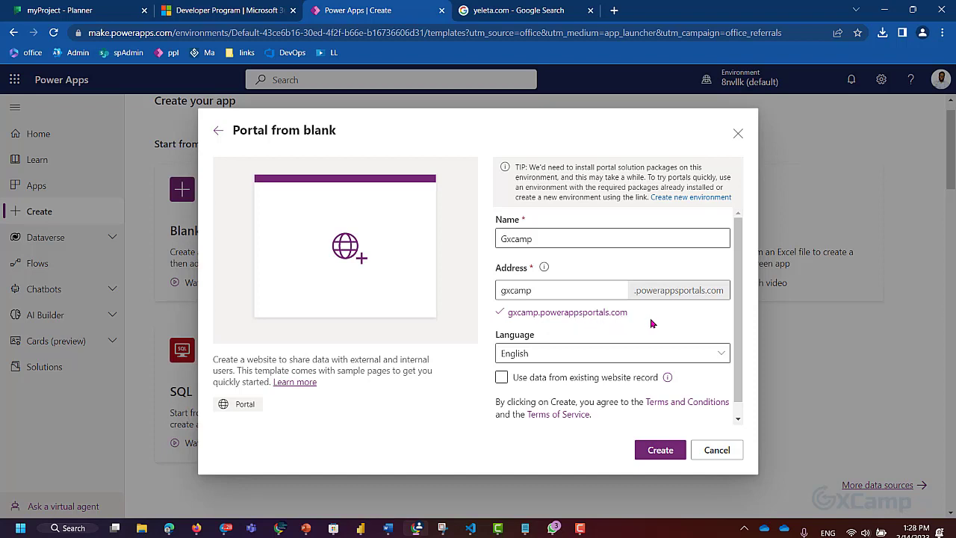
- Check the remaining portal settings with English as the language and create the Gxcamp portal
scroll(651, 322, "down", 1)
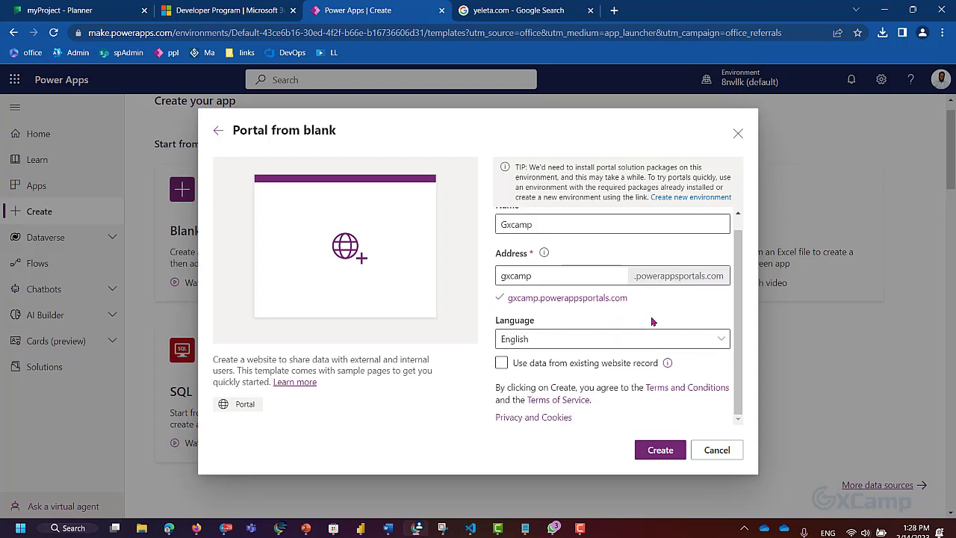
left_click(520, 276)
double_click(521, 276)
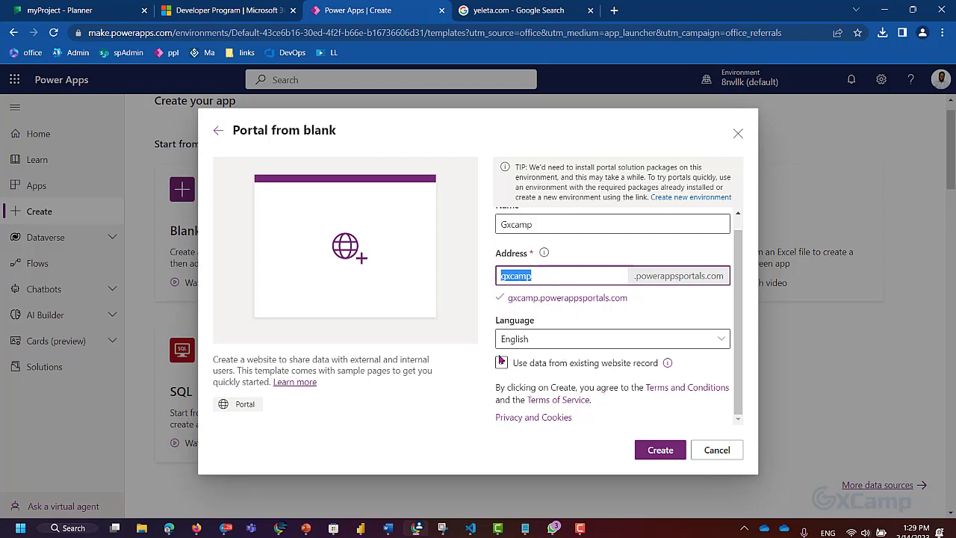
left_click(585, 338)
left_click(585, 360)
left_click(661, 452)
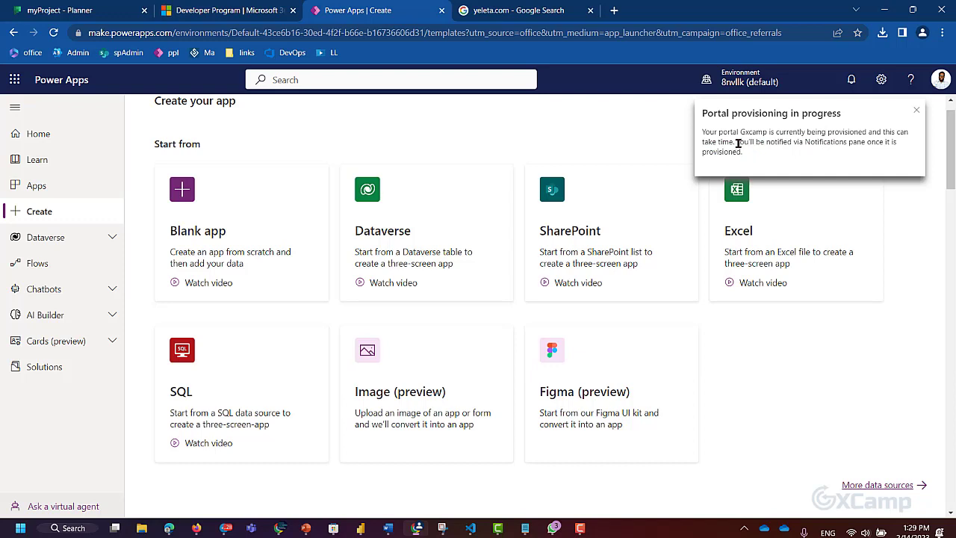
left_click_drag(736, 143, 758, 159)
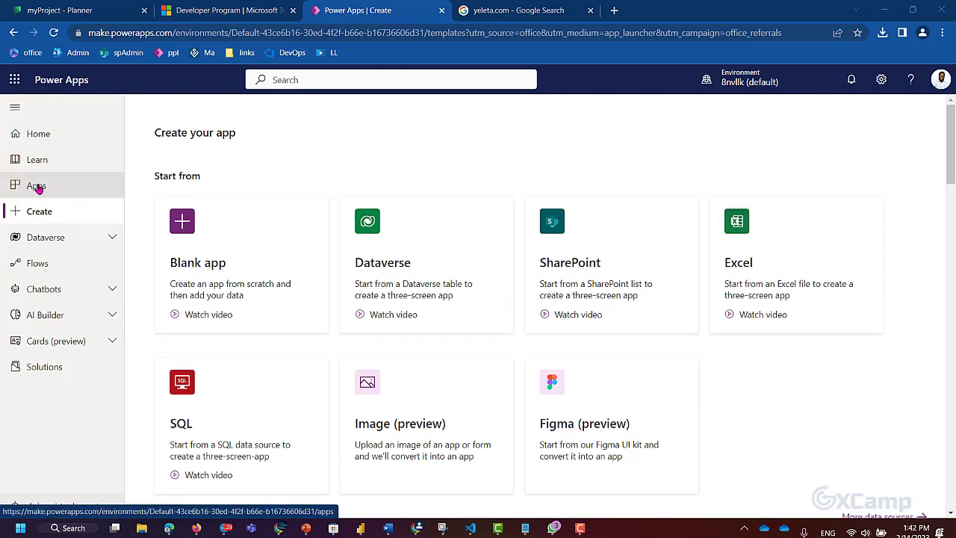
- Browse the live Gxcamp portal from the list of apps and look over its home page
left_click(36, 187)
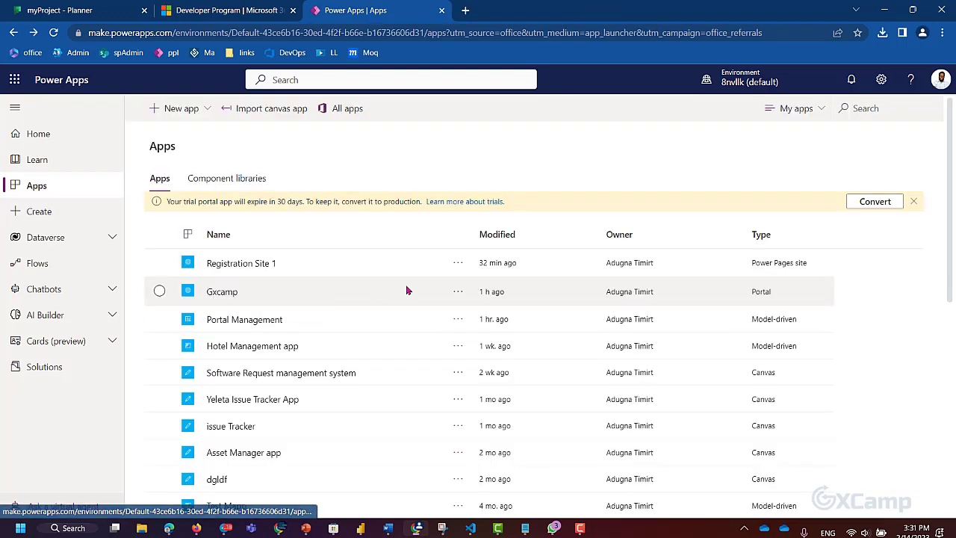
left_click(460, 296)
left_click(458, 292)
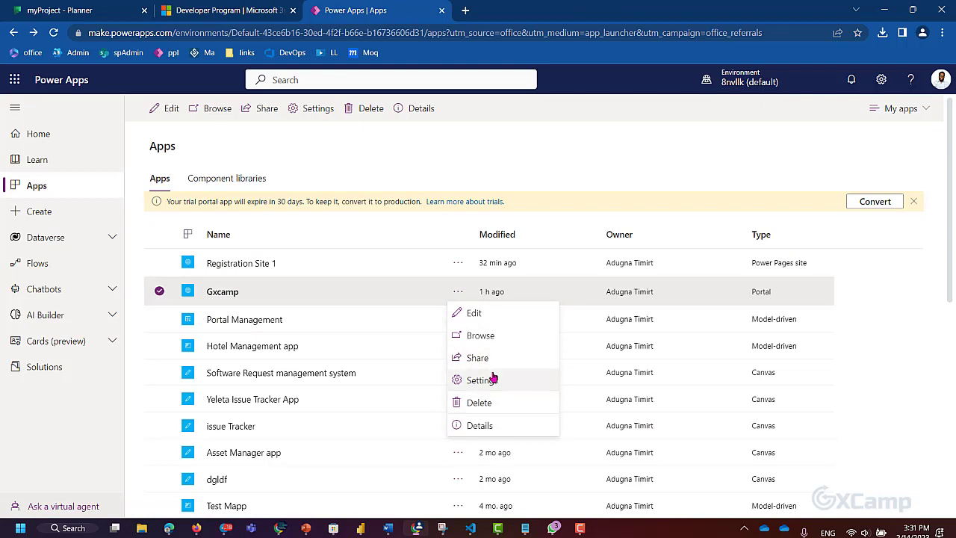
left_click(498, 336)
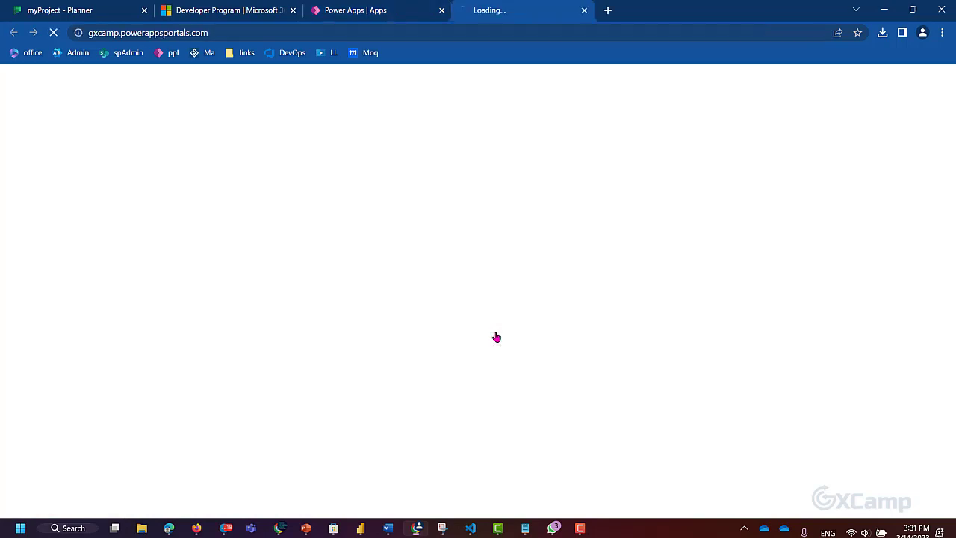
scroll(431, 331, "down", 10)
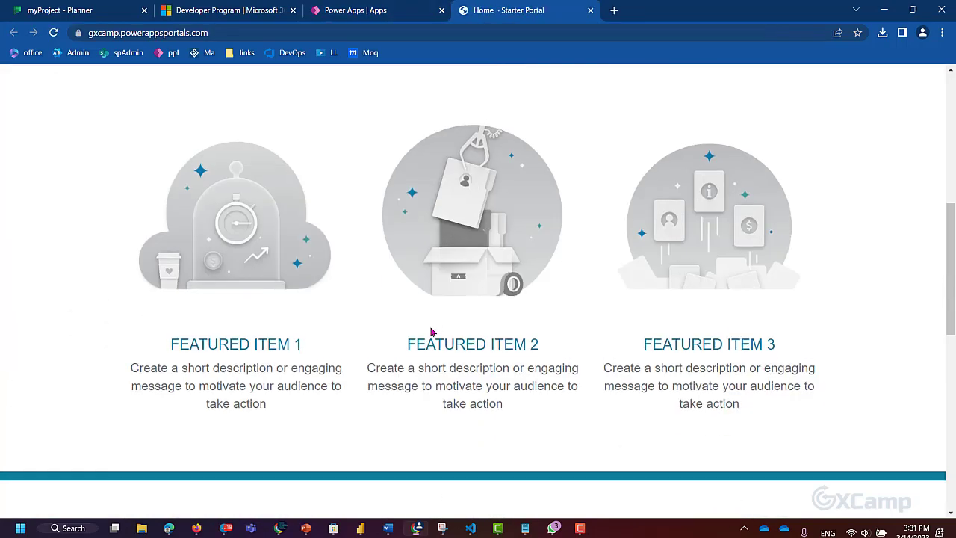
scroll(431, 331, "up", 10)
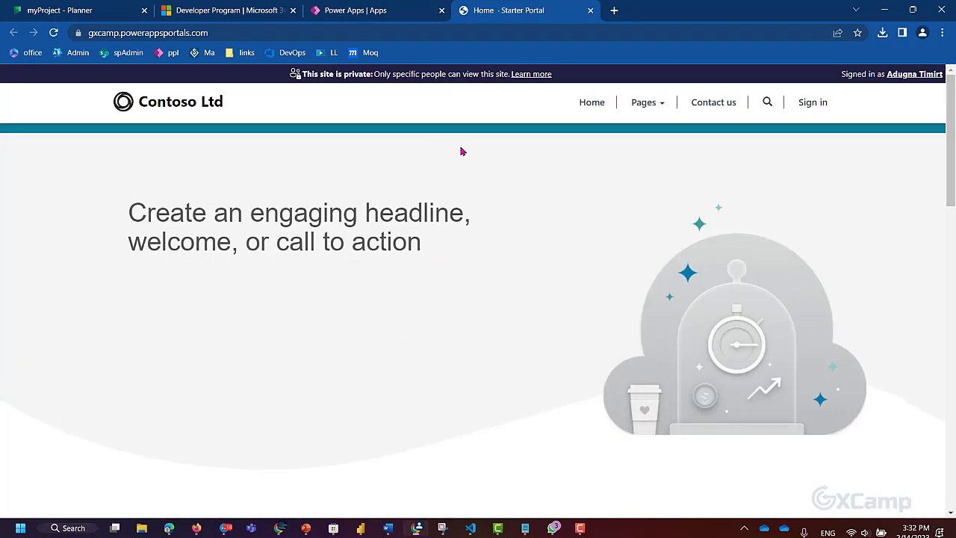
- Look through the portal's Subpage 1, Subpage 2 and the parent Pages page
left_click(650, 103)
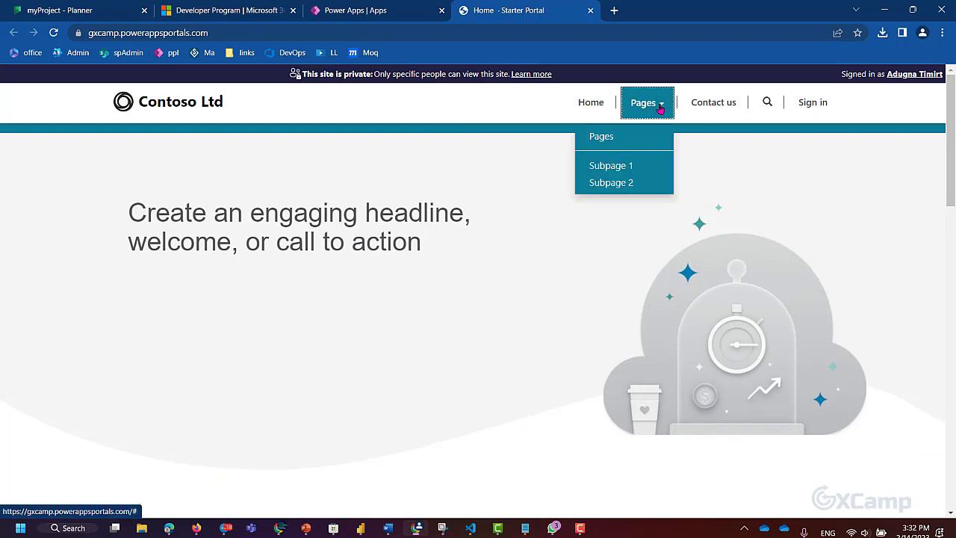
left_click(631, 172)
scroll(395, 369, "down", 3)
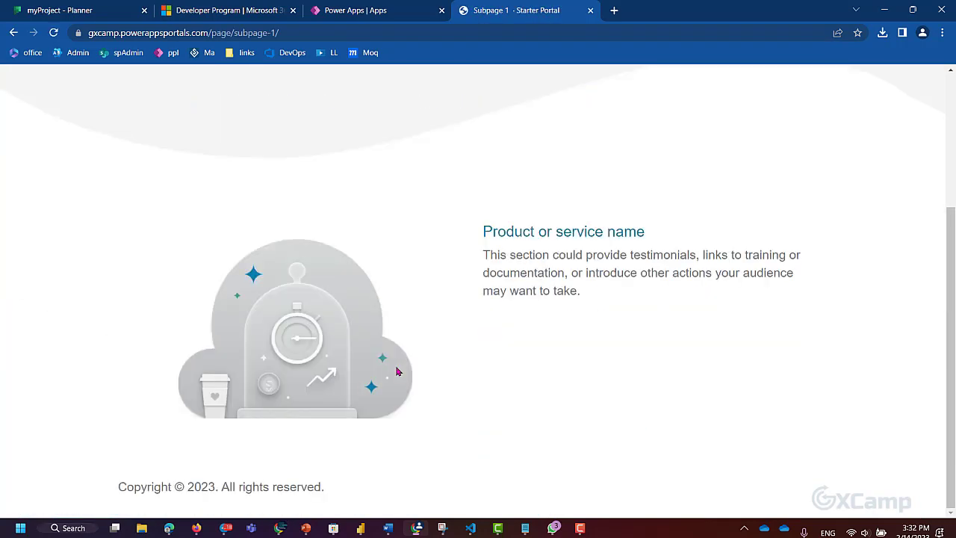
scroll(397, 371, "up", 5)
left_click(647, 103)
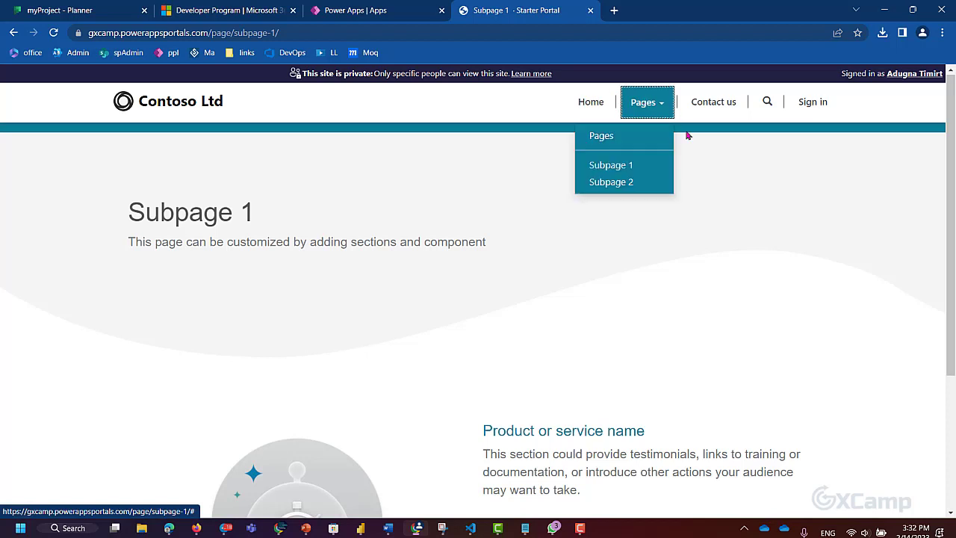
left_click(632, 183)
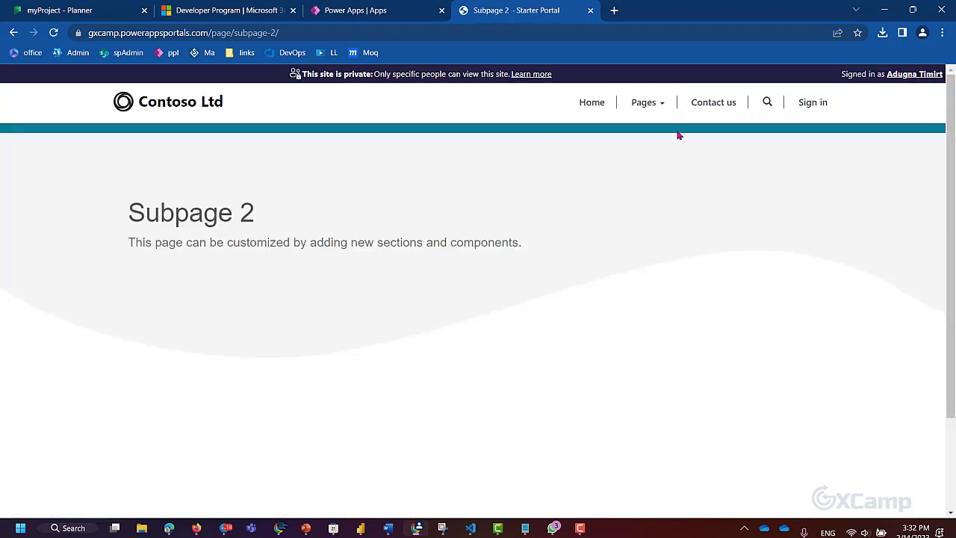
left_click(644, 109)
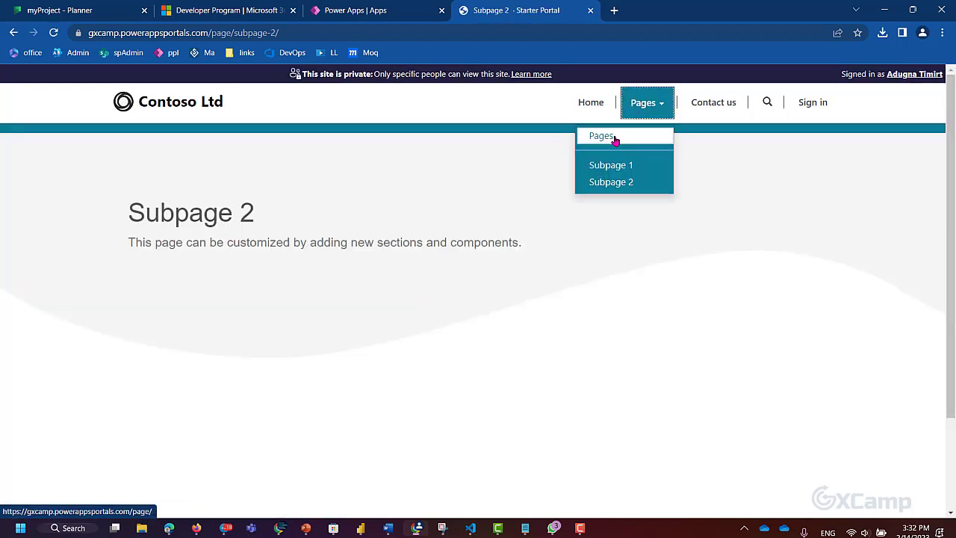
left_click(614, 138)
scroll(548, 376, "down", 6)
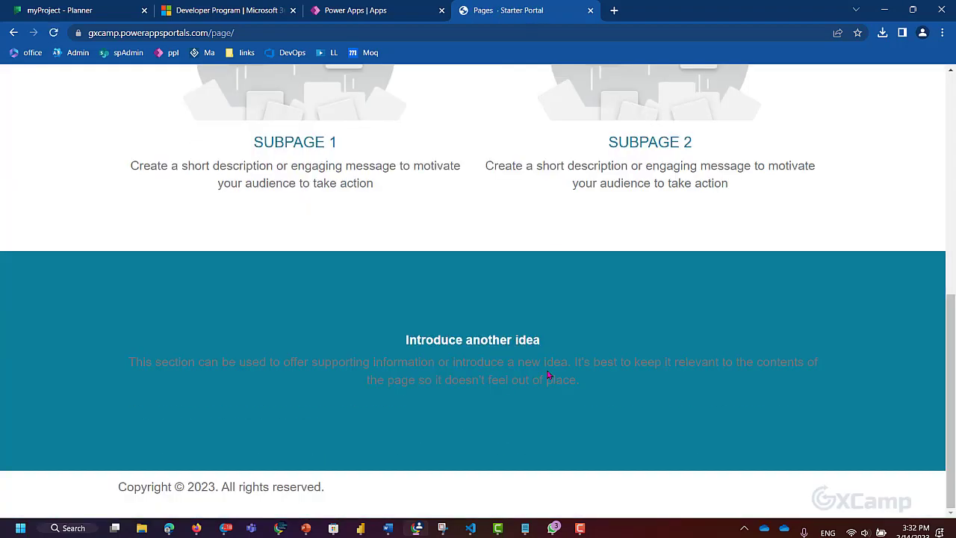
scroll(548, 376, "up", 6)
- Examine the portal's Contact us page and the fields of its details form
left_click(730, 112)
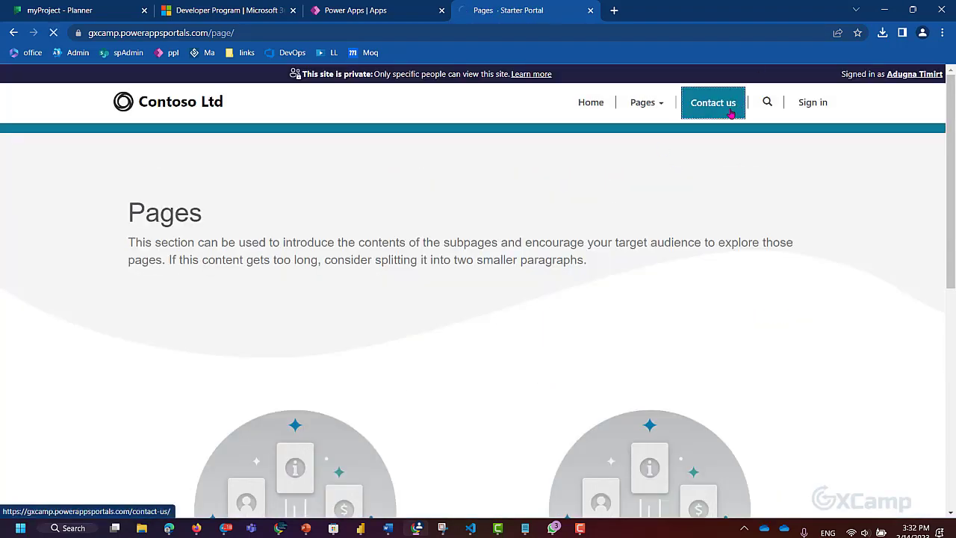
scroll(462, 324, "down", 5)
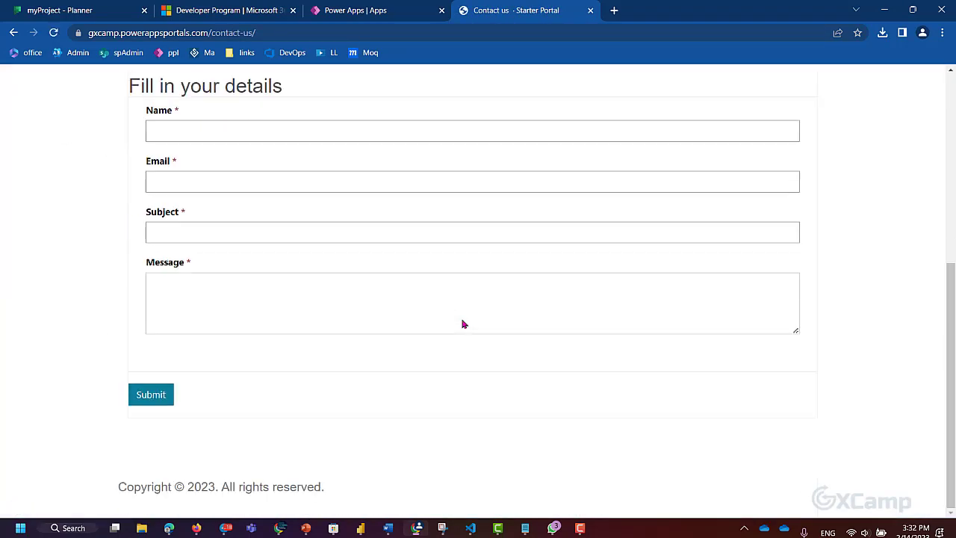
scroll(334, 282, "up", 1)
scroll(230, 269, "up", 3)
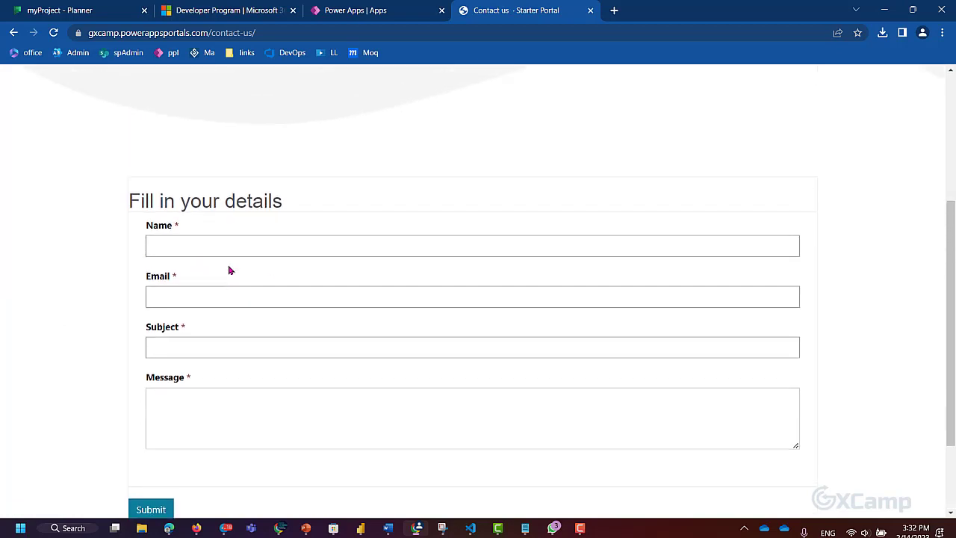
scroll(230, 268, "down", 4)
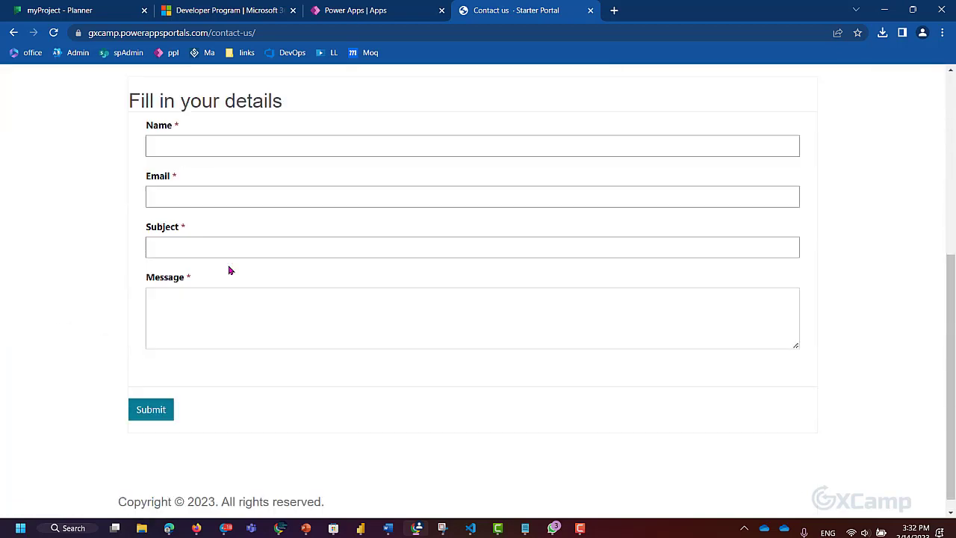
left_click(169, 146)
scroll(288, 336, "down", 1)
scroll(290, 341, "up", 1)
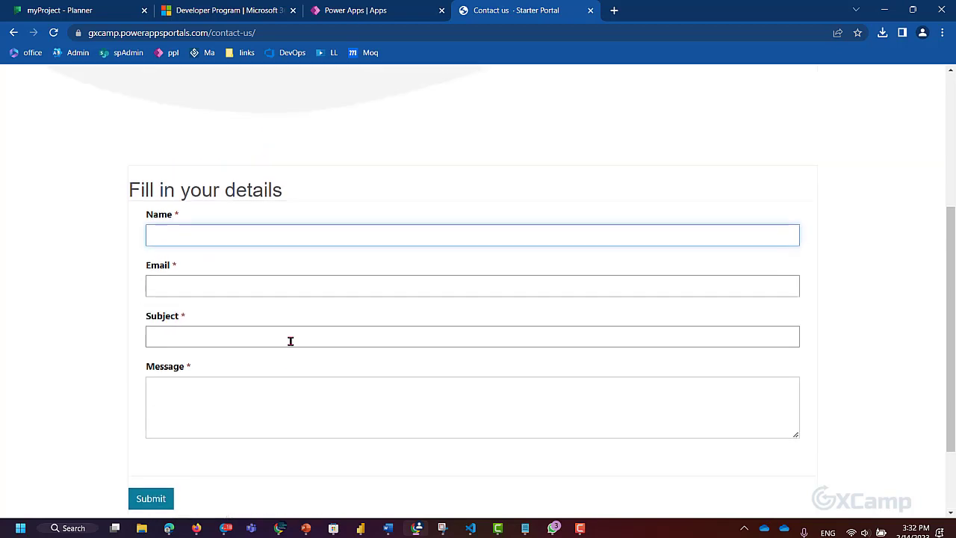
scroll(290, 340, "up", 3)
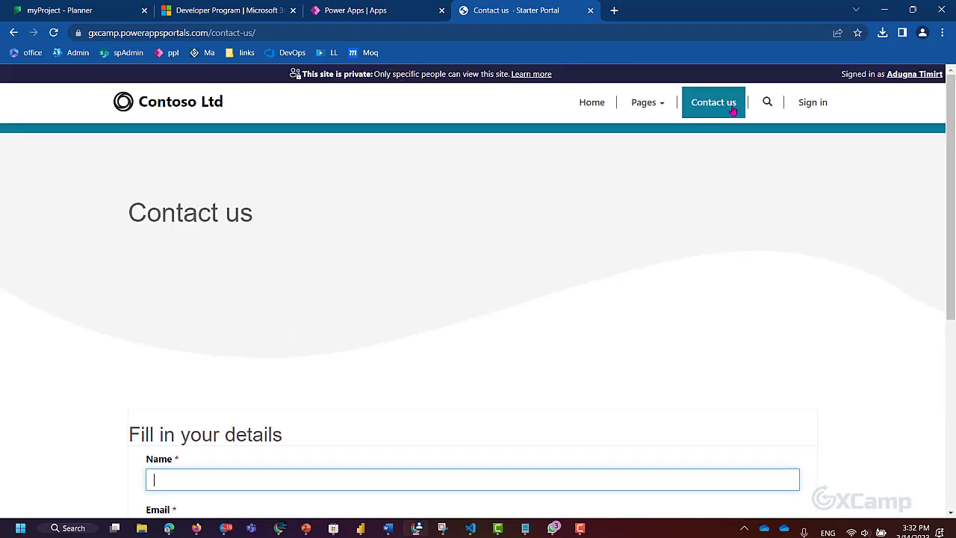
- View the portal's sign-in page and its registration form for new local accounts
left_click(815, 103)
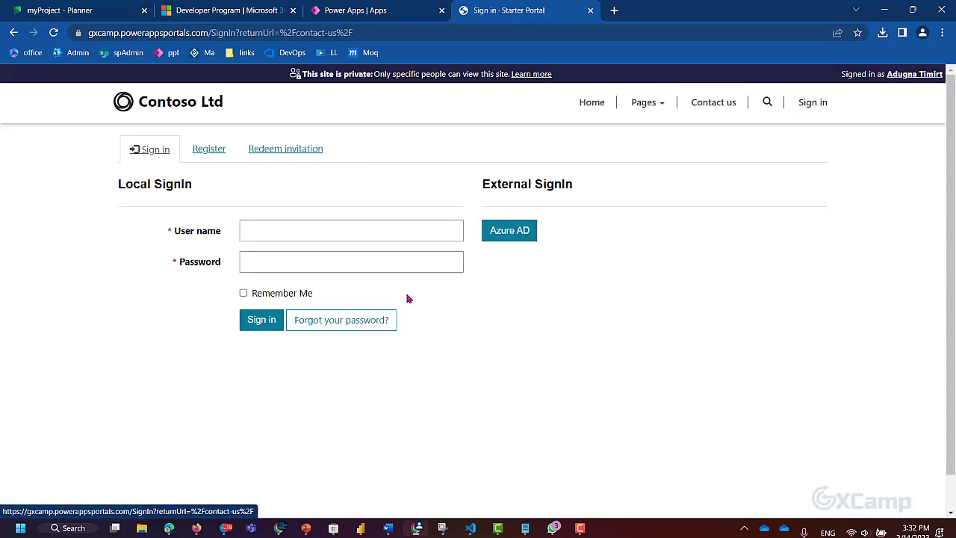
left_click(209, 150)
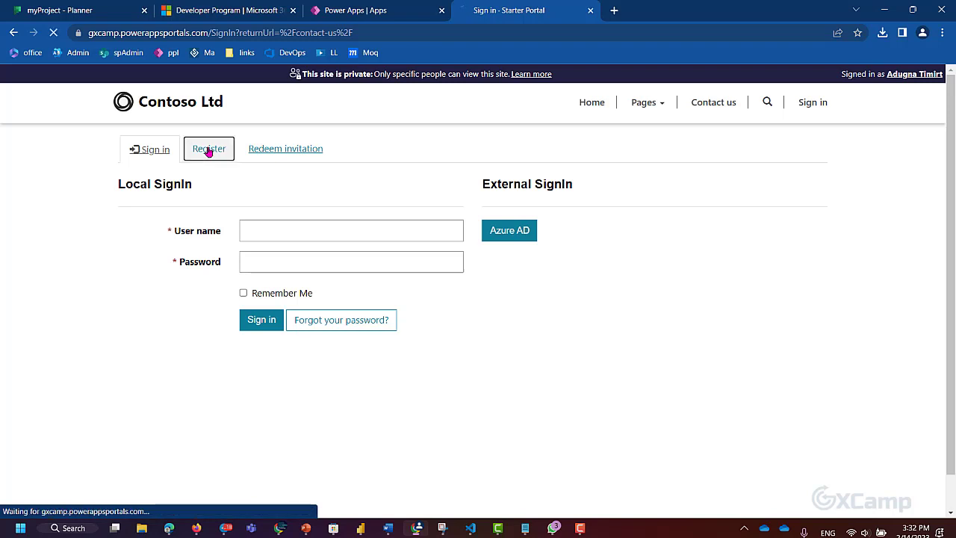
left_click(287, 236)
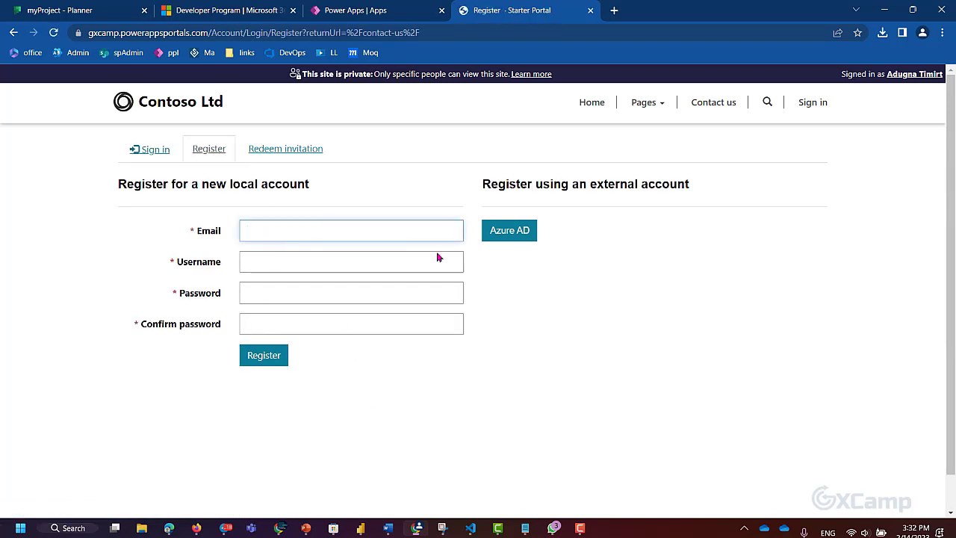
left_click(512, 239)
- Open the Gxcamp portal from the Power Apps list for editing in the Power Pages design studio
left_click(402, 10)
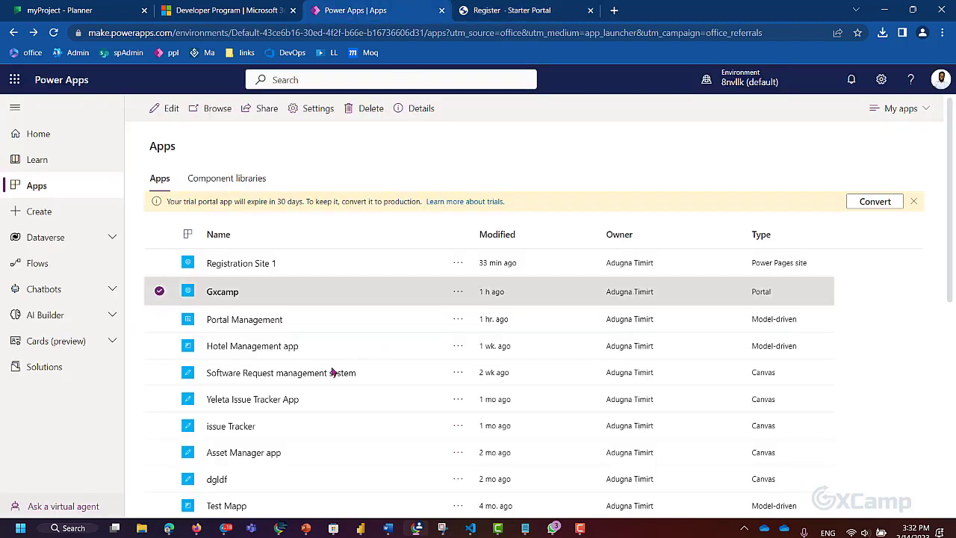
left_click(458, 293)
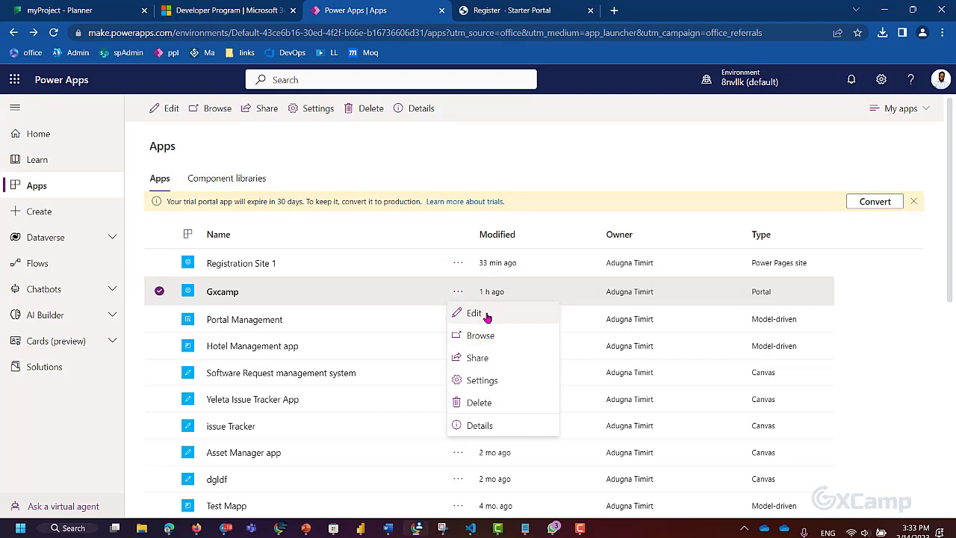
left_click(475, 314)
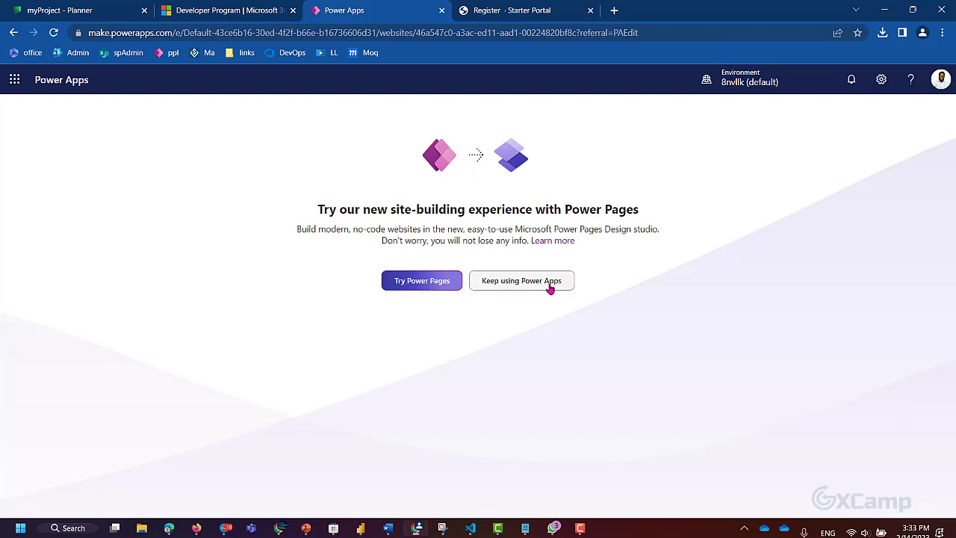
left_click(417, 286)
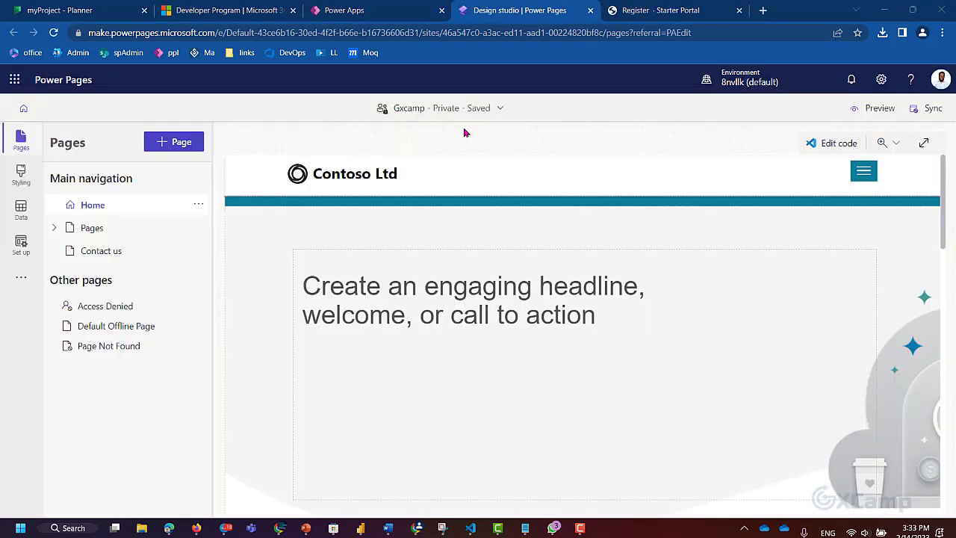
- Set the Gxcamp site's visibility to Public and confirm the change
left_click(493, 108)
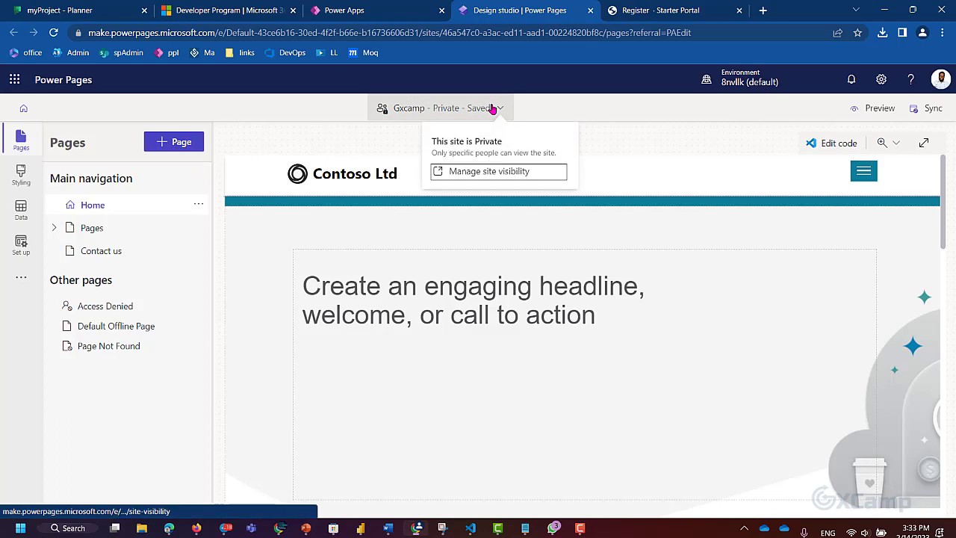
left_click(486, 177)
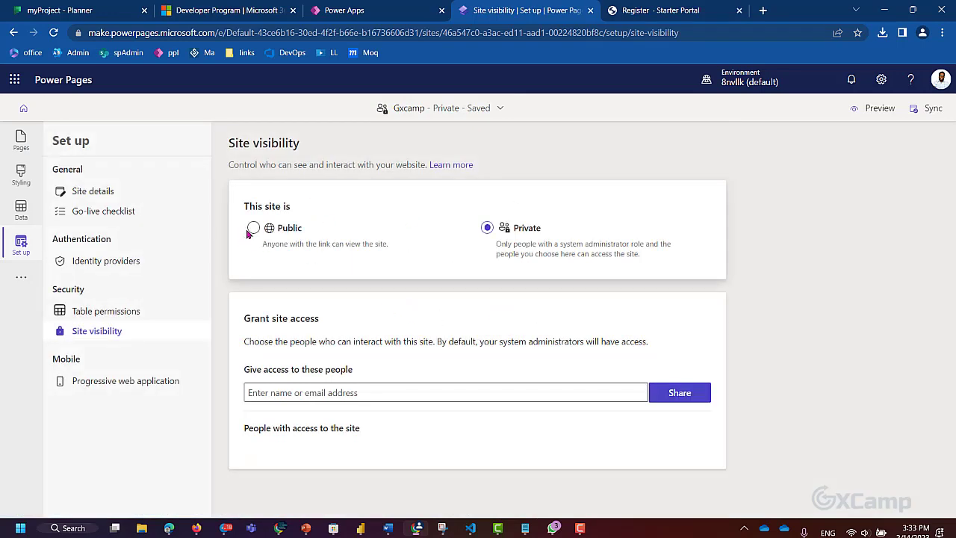
left_click(253, 230)
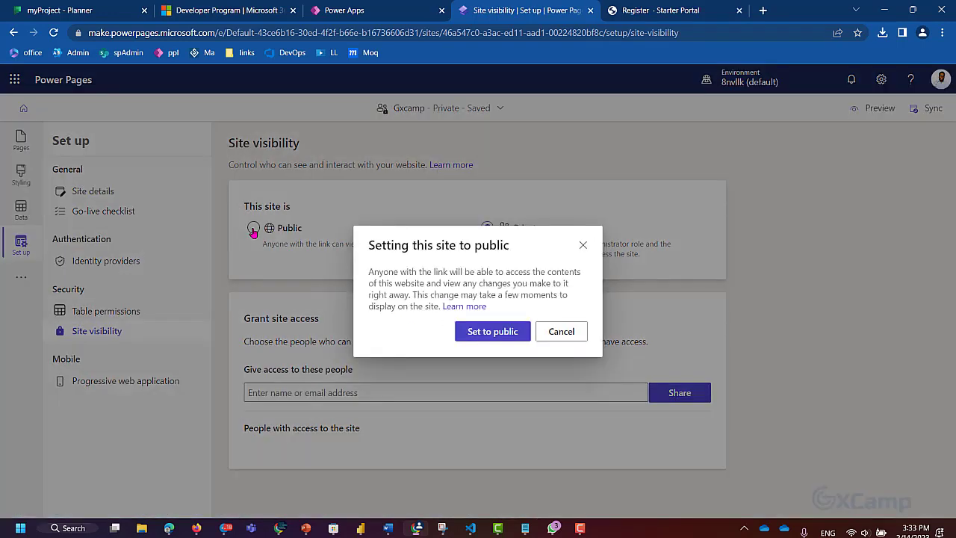
left_click(486, 334)
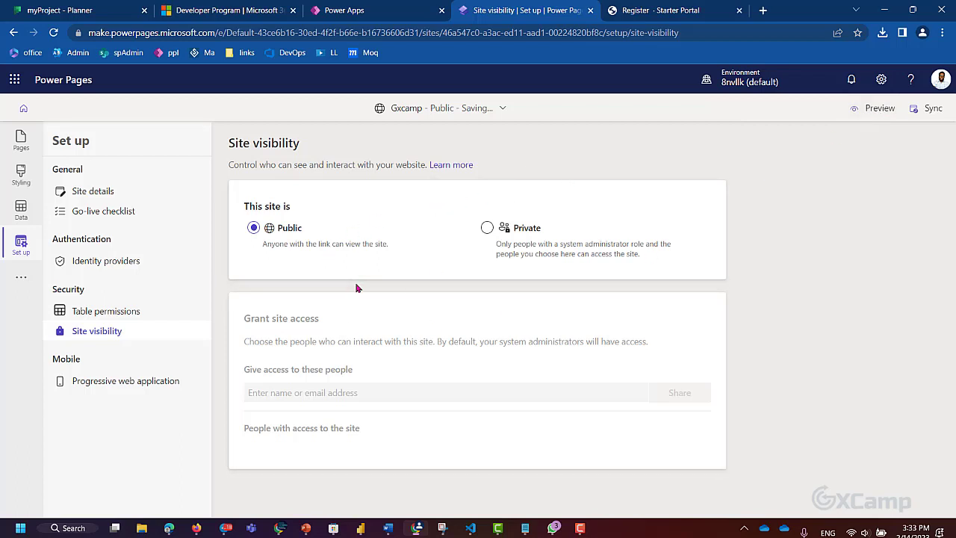
- Set the site title to GXCamp in the site header of the Home page
left_click(22, 142)
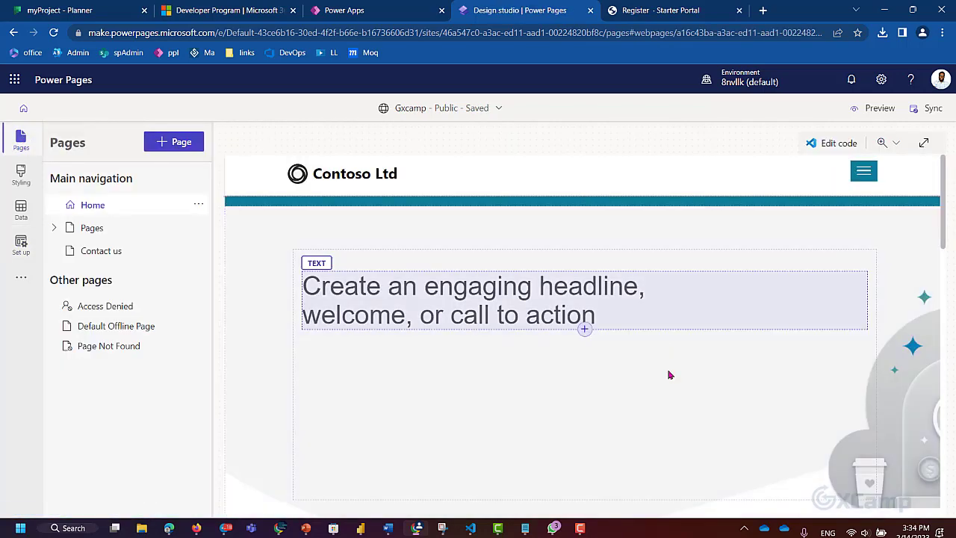
scroll(668, 376, "down", 4)
scroll(670, 379, "down", 5)
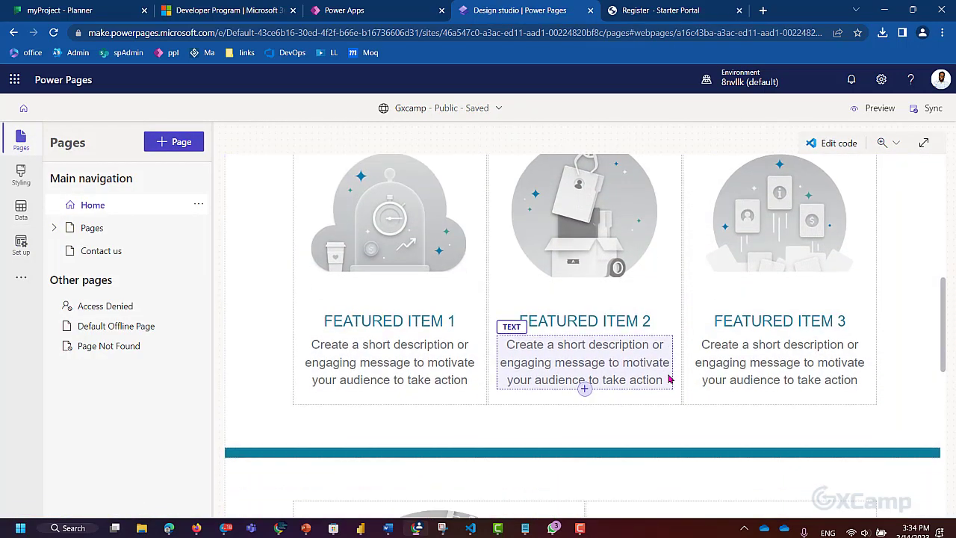
scroll(670, 378, "up", 8)
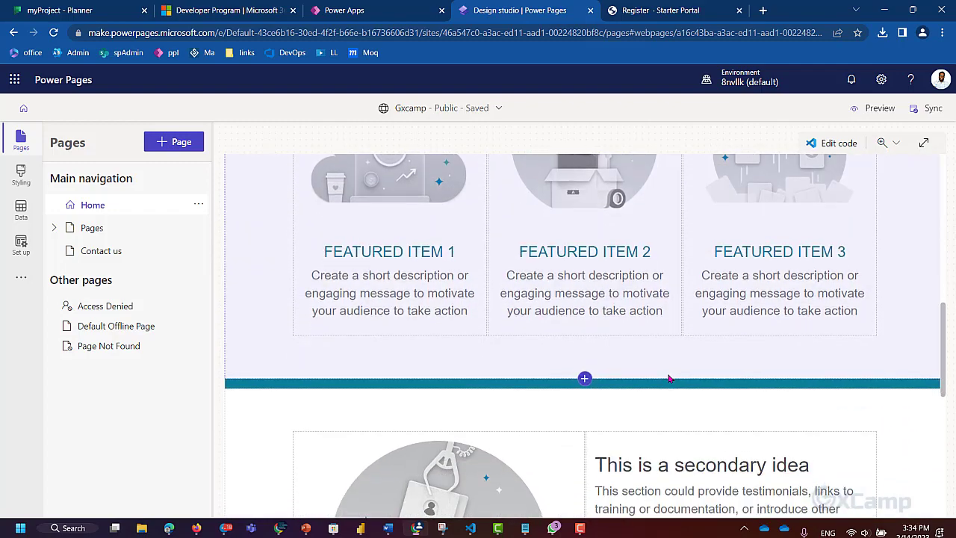
scroll(669, 379, "up", 3)
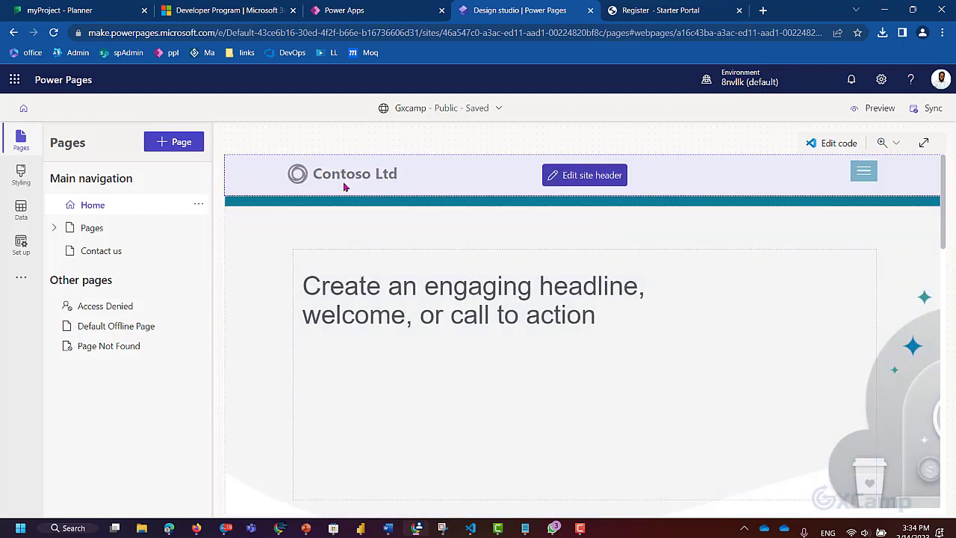
left_click(348, 179)
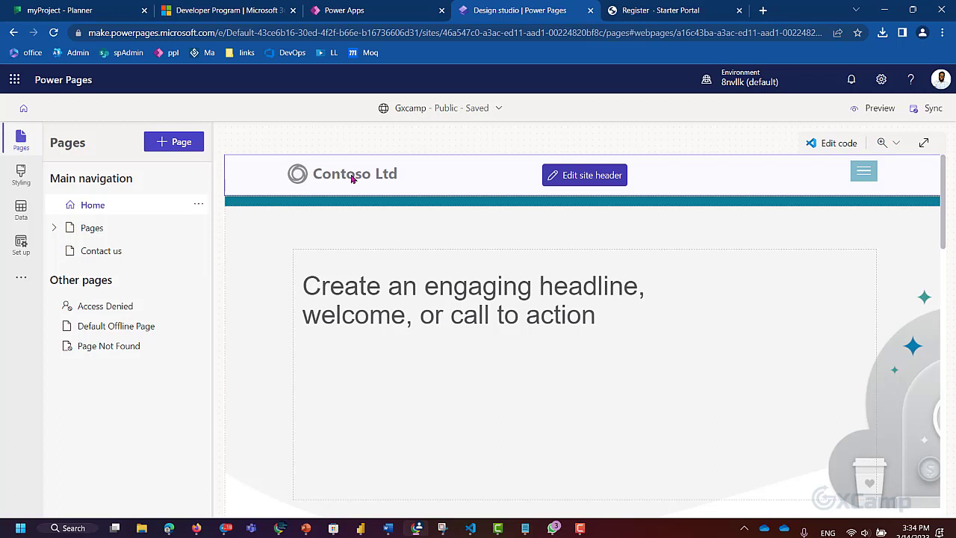
left_click(584, 175)
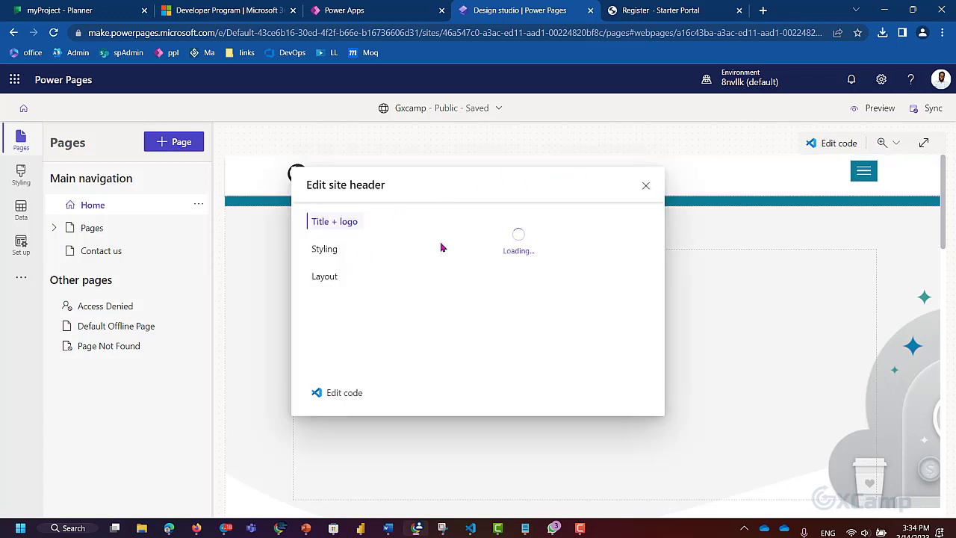
left_click(464, 275)
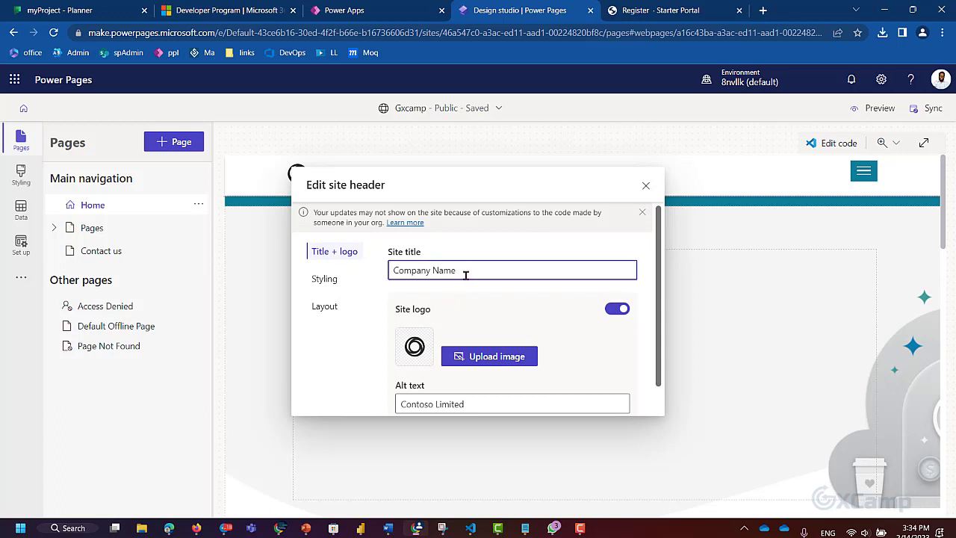
triple_click(445, 270)
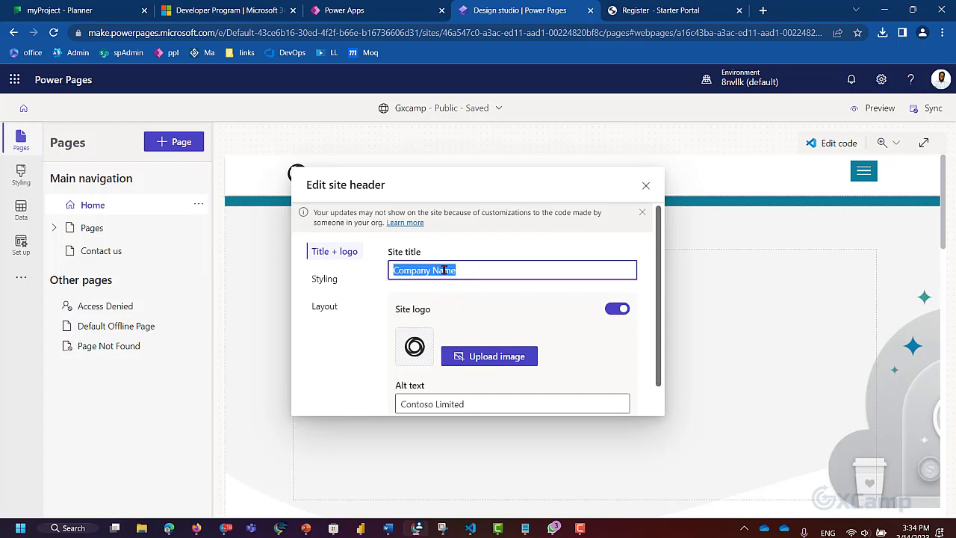
type("GXCamp")
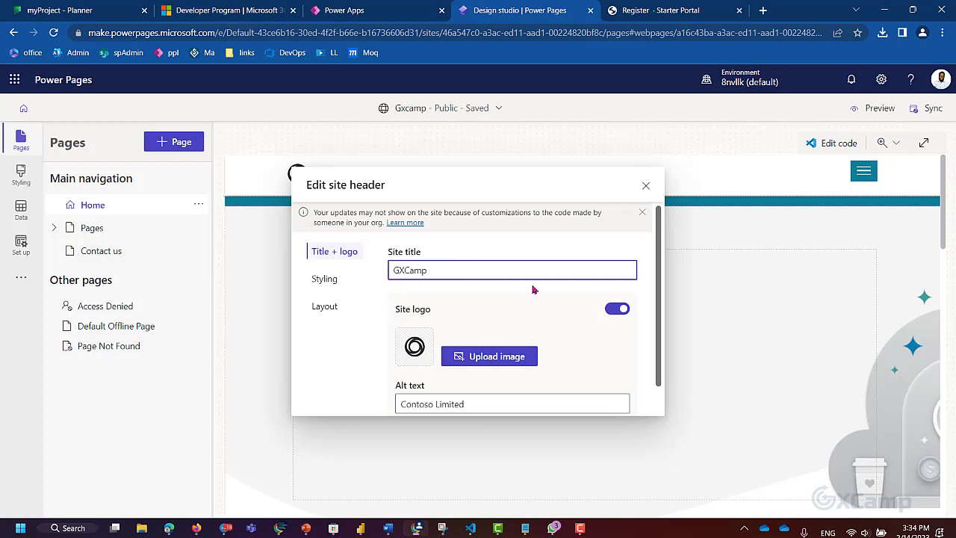
left_click(496, 294)
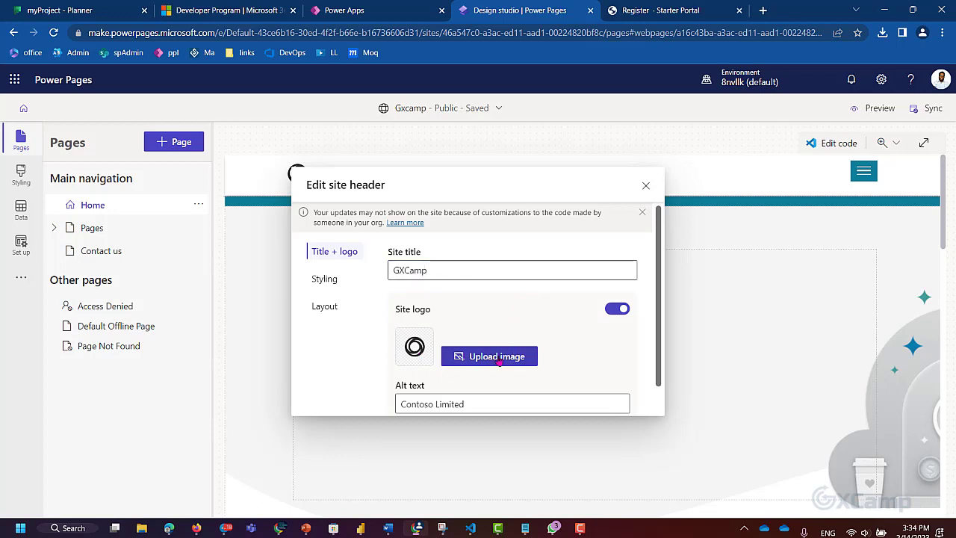
- Upload the green check mark image to the media library and use it as the site logo
left_click(497, 356)
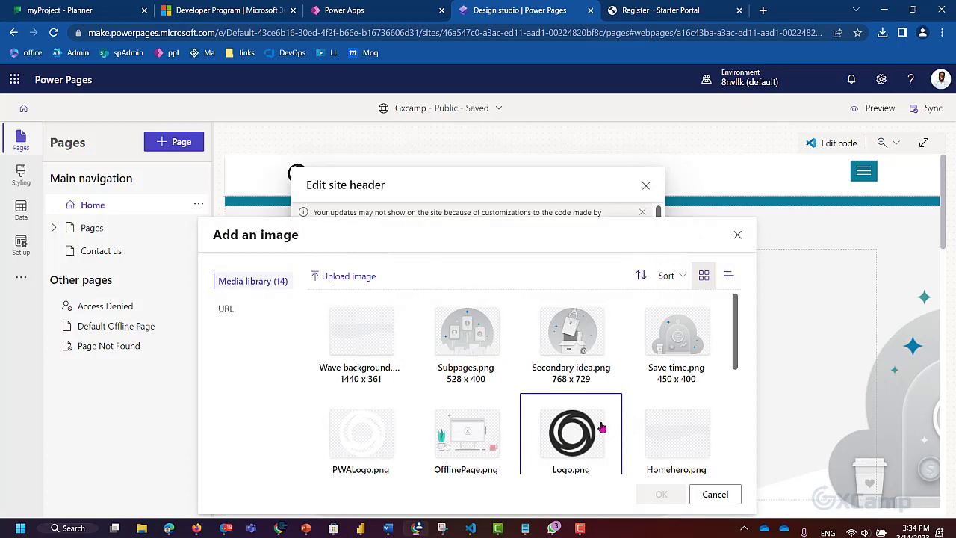
scroll(597, 425, "down", 3)
scroll(591, 406, "up", 2)
scroll(590, 405, "up", 1)
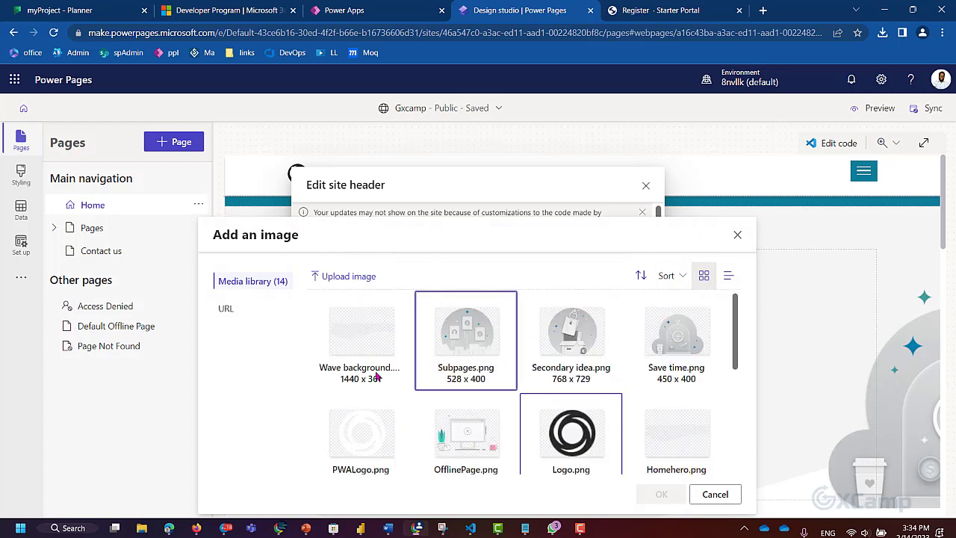
left_click(356, 278)
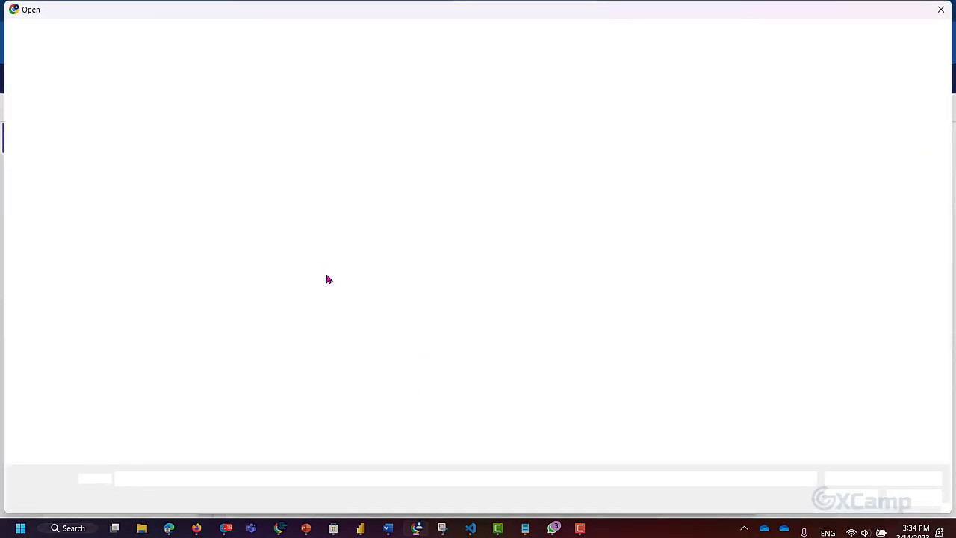
left_click(850, 498)
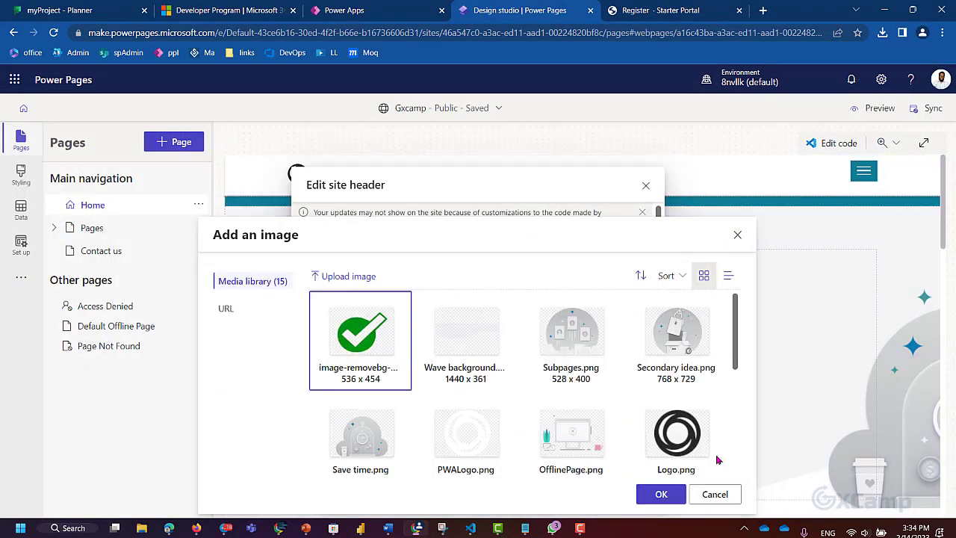
left_click(661, 495)
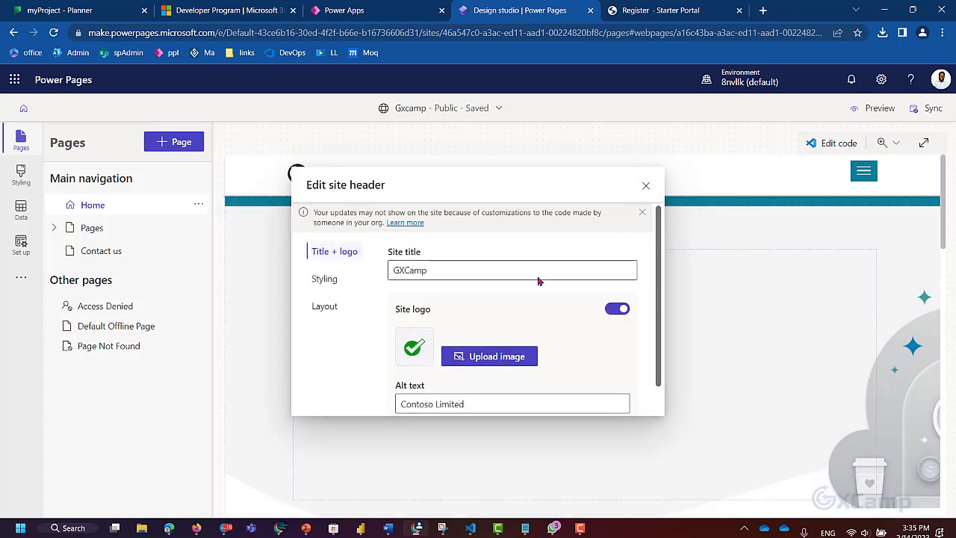
- View the site header's styling options, close the header settings and look over the Home page
left_click(325, 282)
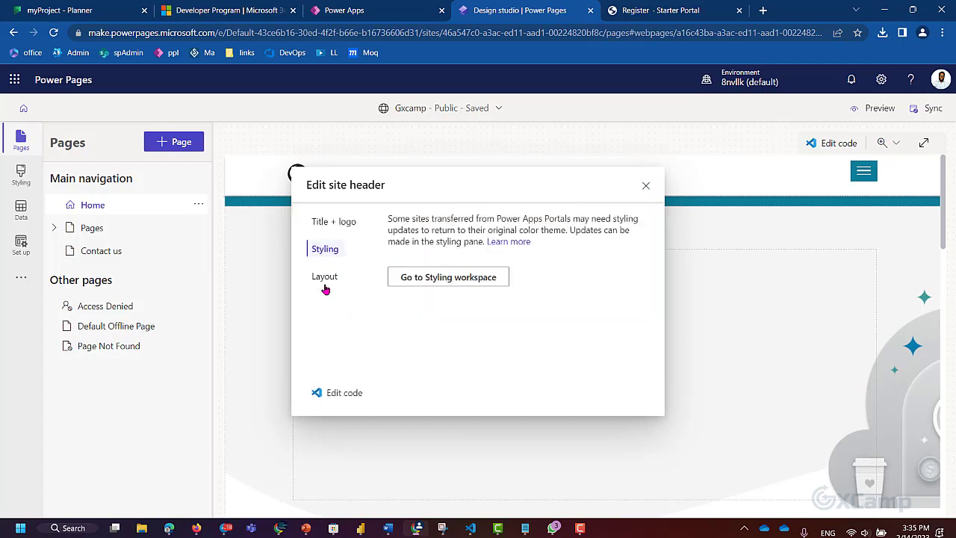
left_click(645, 187)
scroll(254, 273, "down", 5)
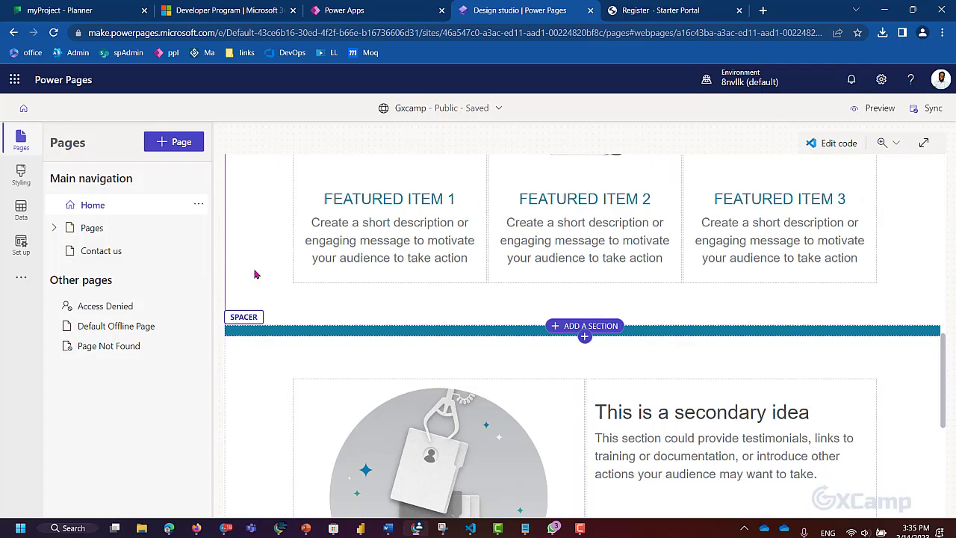
scroll(254, 273, "up", 5)
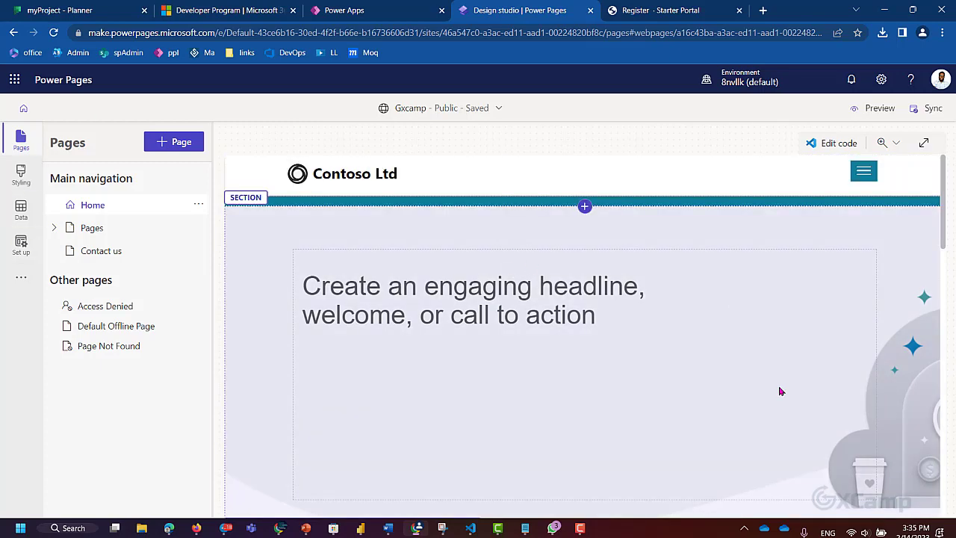
scroll(886, 331, "down", 2)
scroll(652, 326, "up", 1)
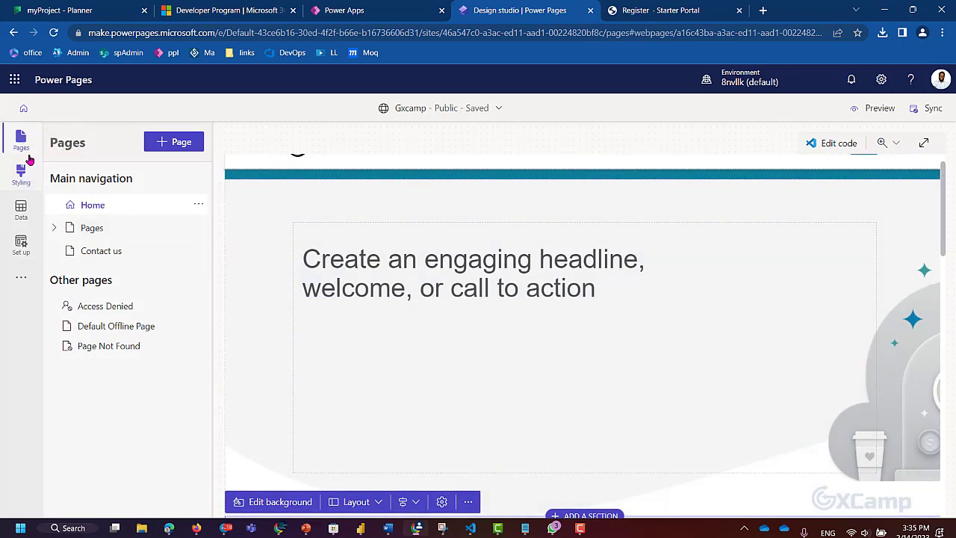
- Leave the design studio and browse the Power Pages site template library
left_click(24, 109)
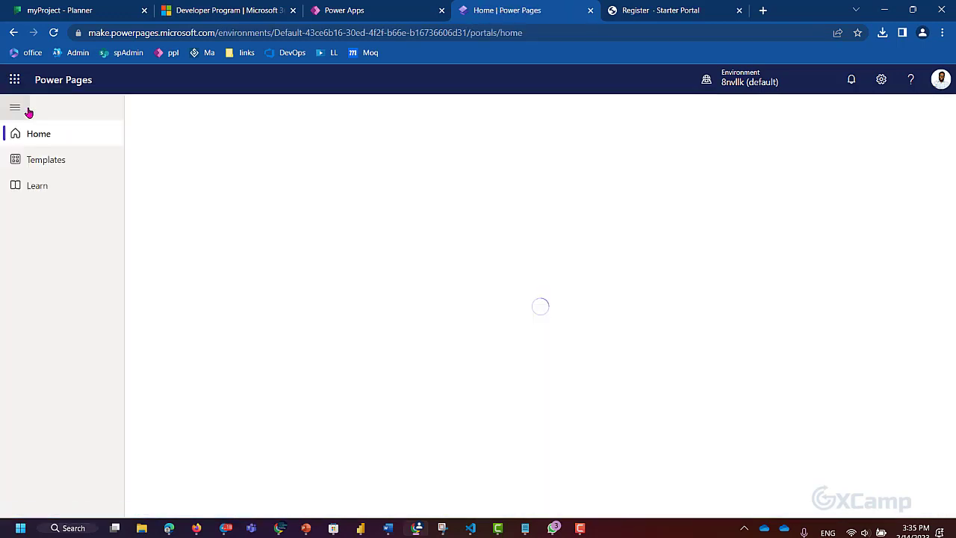
left_click(54, 162)
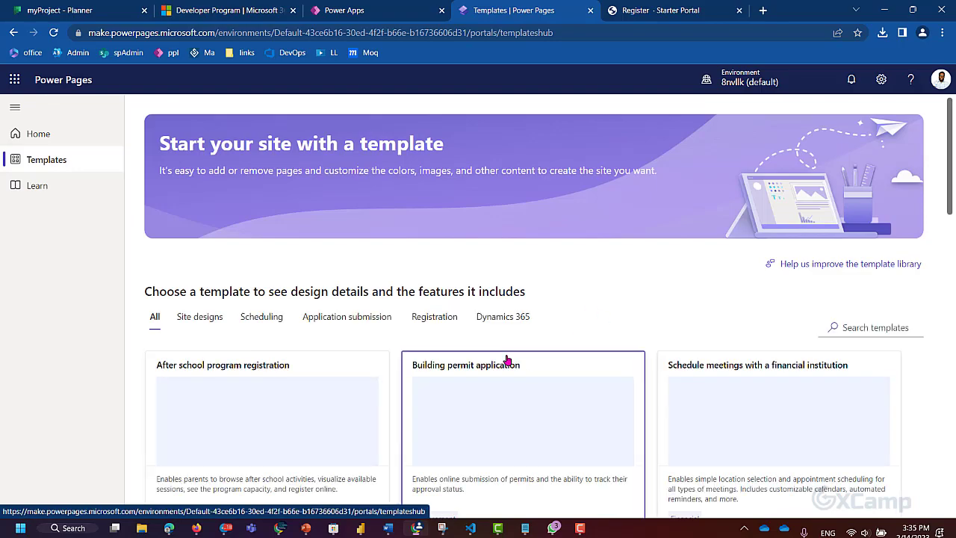
scroll(508, 358, "down", 3)
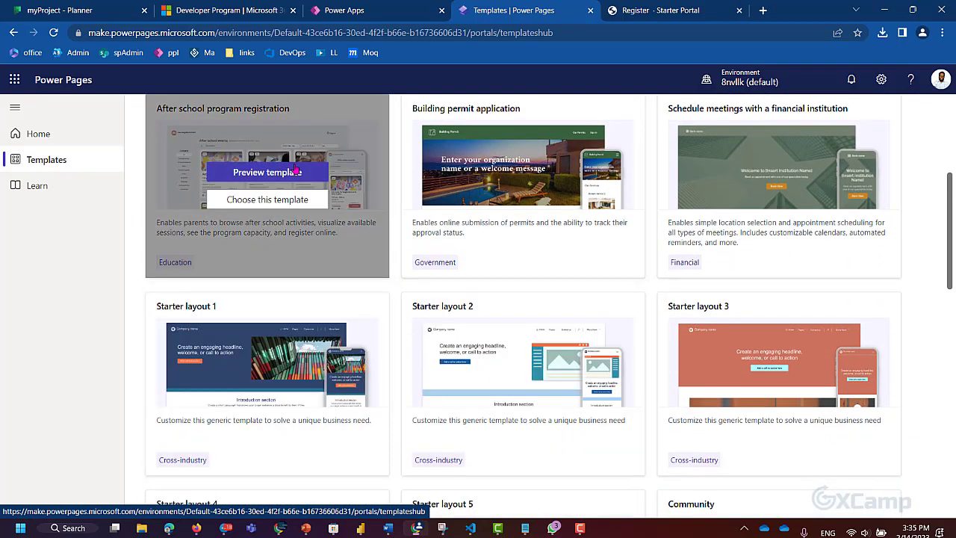
scroll(218, 250, "down", 1)
scroll(345, 234, "up", 2)
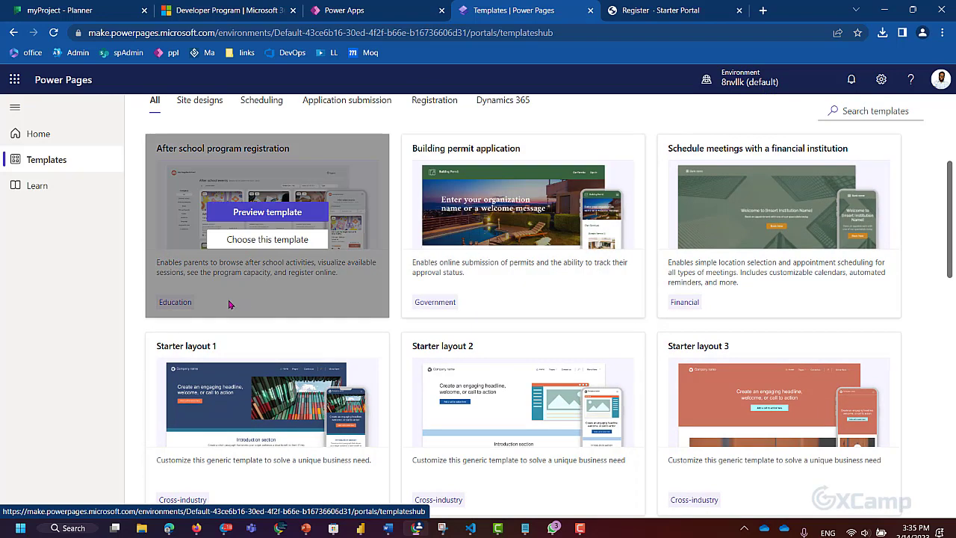
scroll(830, 224, "down", 1)
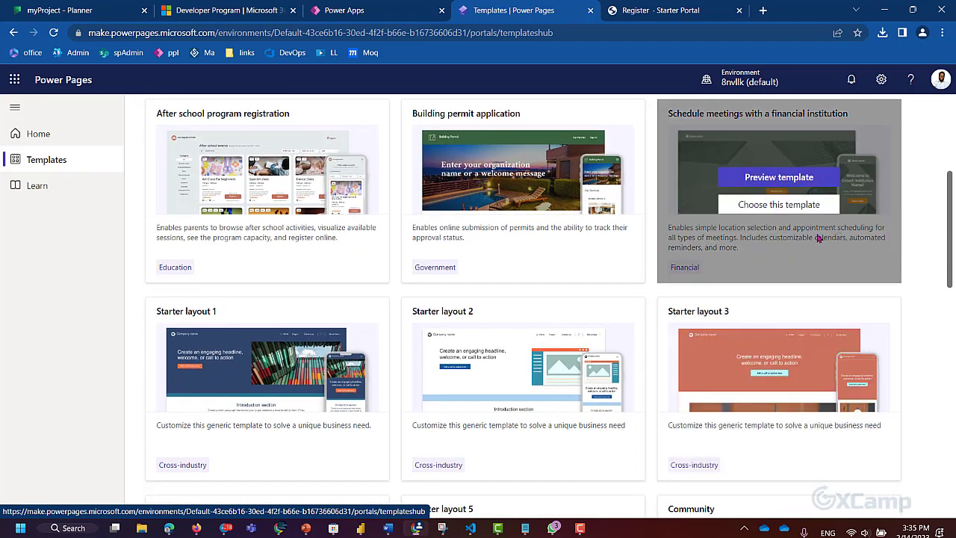
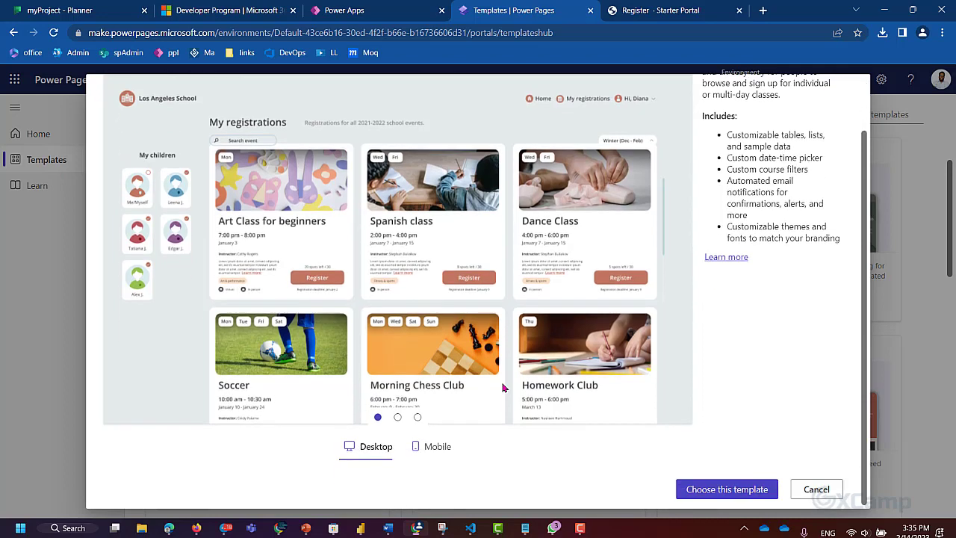
- Examine the mobile preview of the After school program registration template
left_click(437, 446)
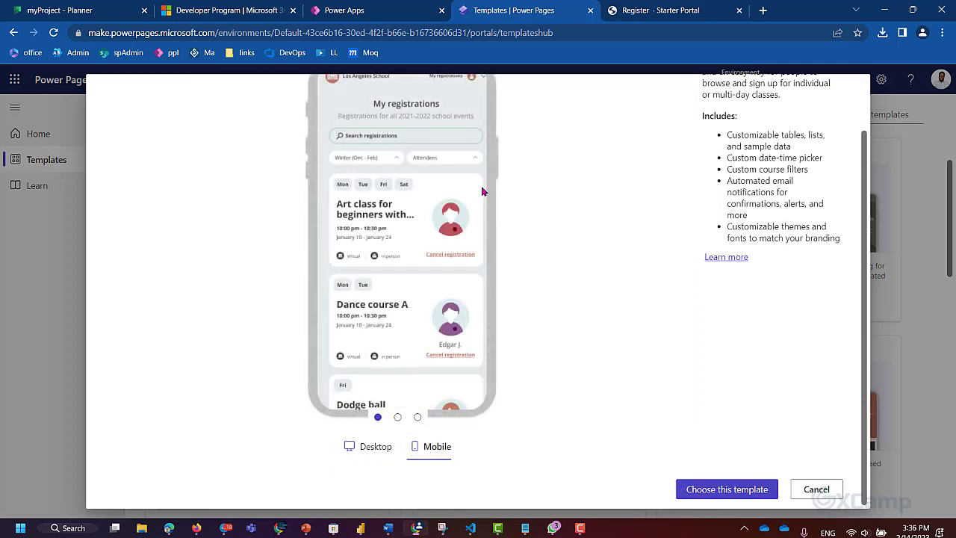
scroll(482, 192, "up", 1)
scroll(416, 351, "down", 1)
scroll(437, 347, "up", 1)
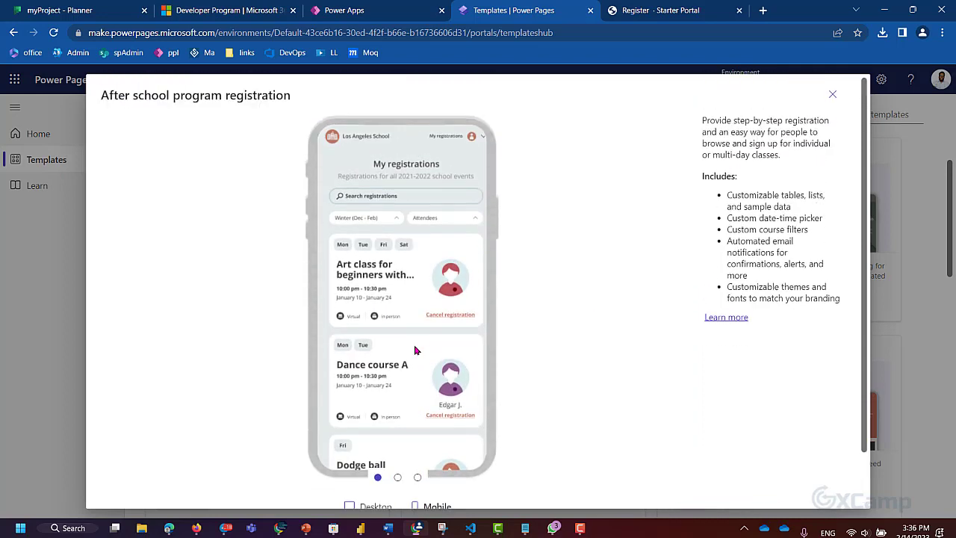
- Cancel the After school program registration template preview and switch to the personal environment containing Registration Site 1
scroll(416, 348, "down", 1)
scroll(438, 348, "up", 1)
scroll(705, 432, "down", 1)
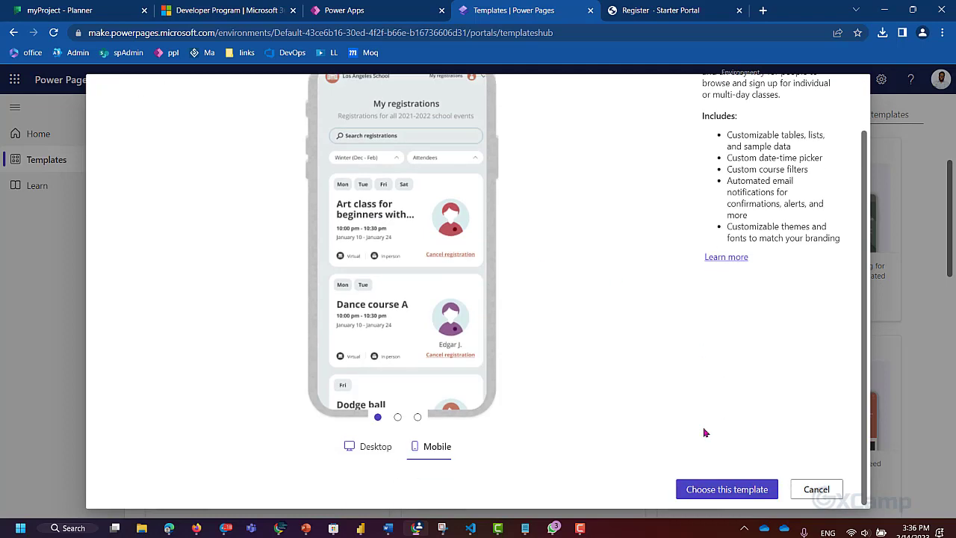
left_click(817, 489)
left_click(751, 248)
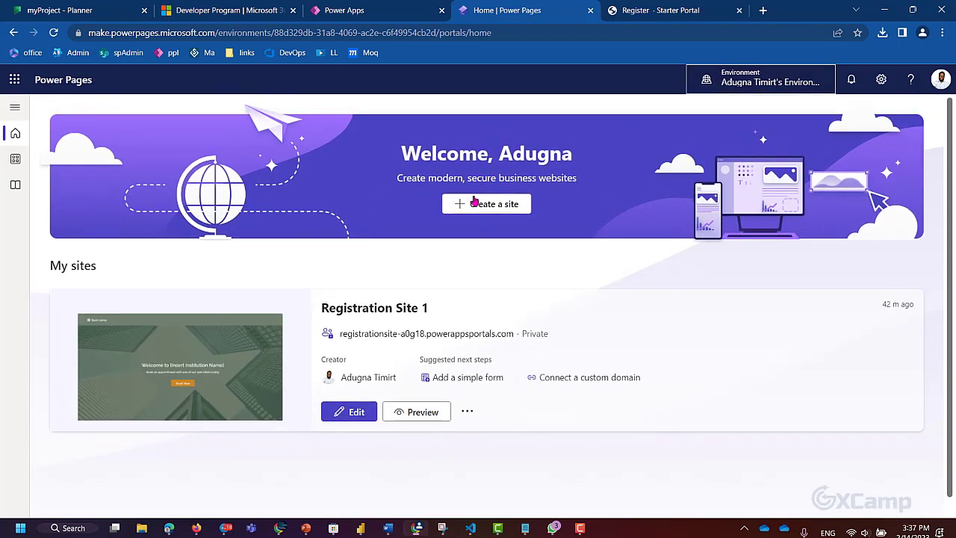
- Open the desktop preview of Registration Site 1 and accept the requested sign-in permissions
scroll(587, 354, "down", 1)
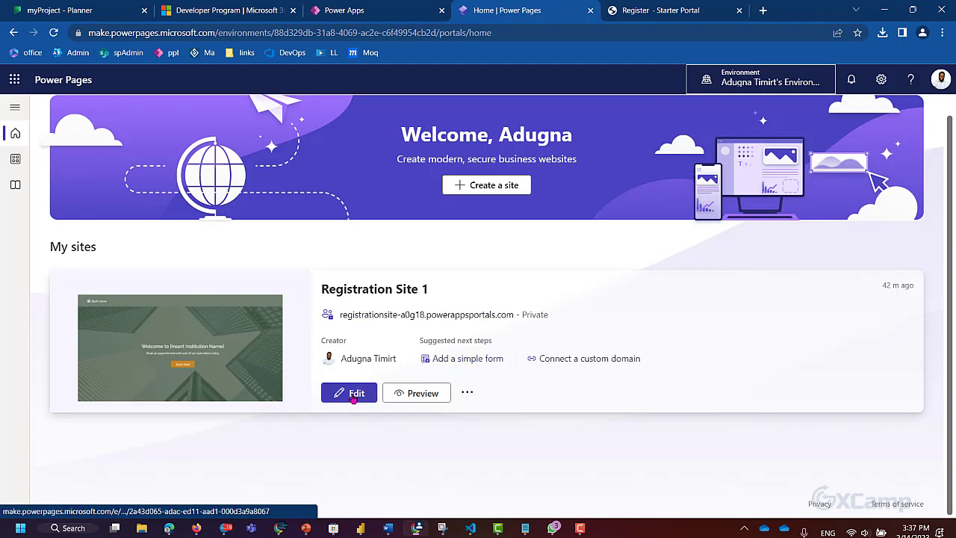
left_click(411, 396)
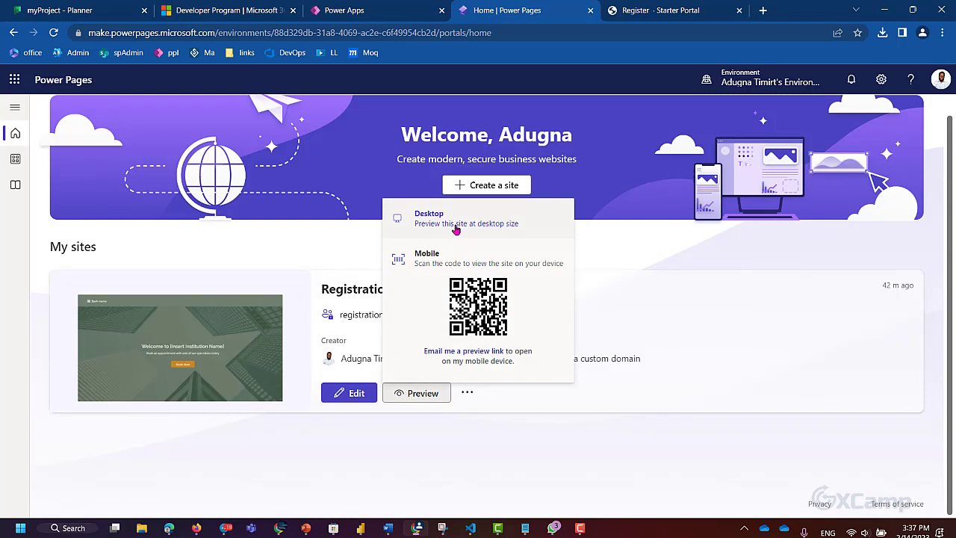
left_click(480, 228)
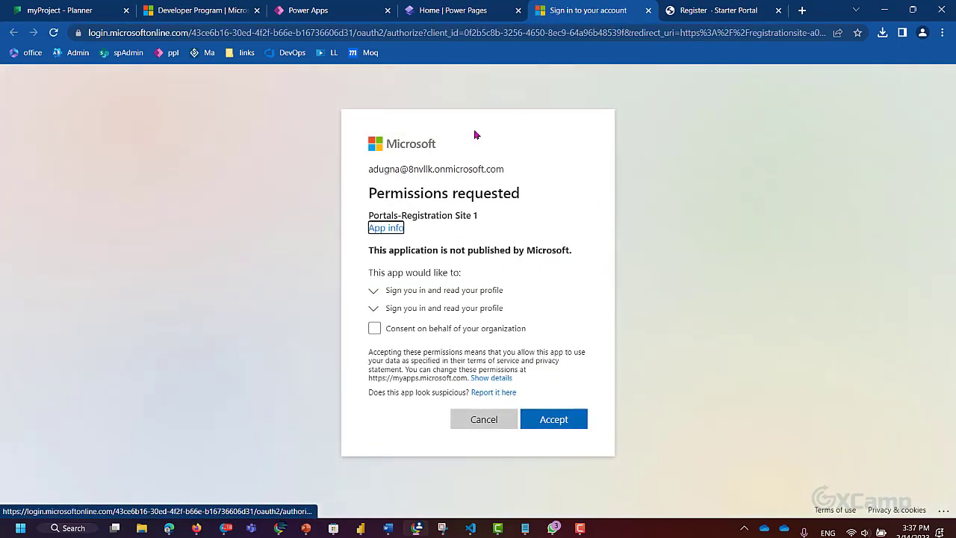
left_click(389, 329)
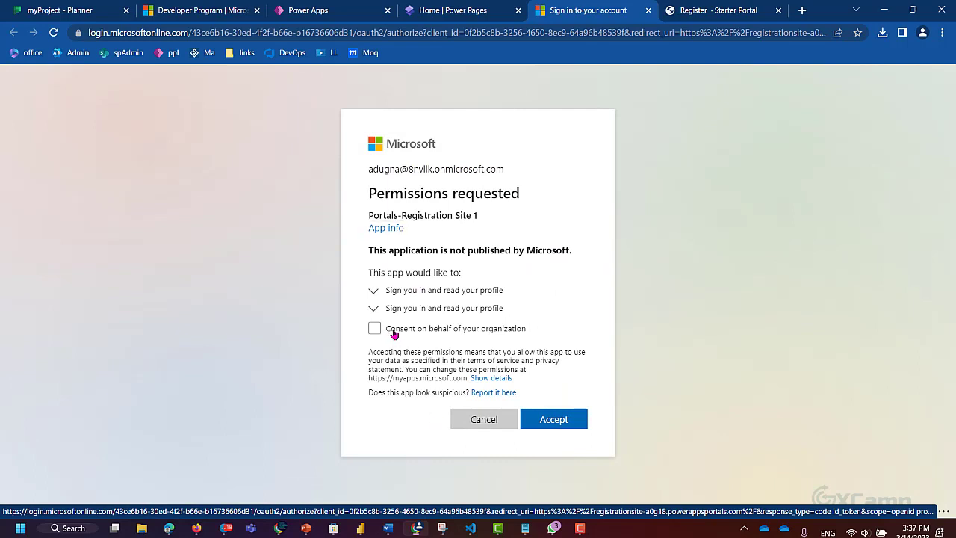
left_click(560, 439)
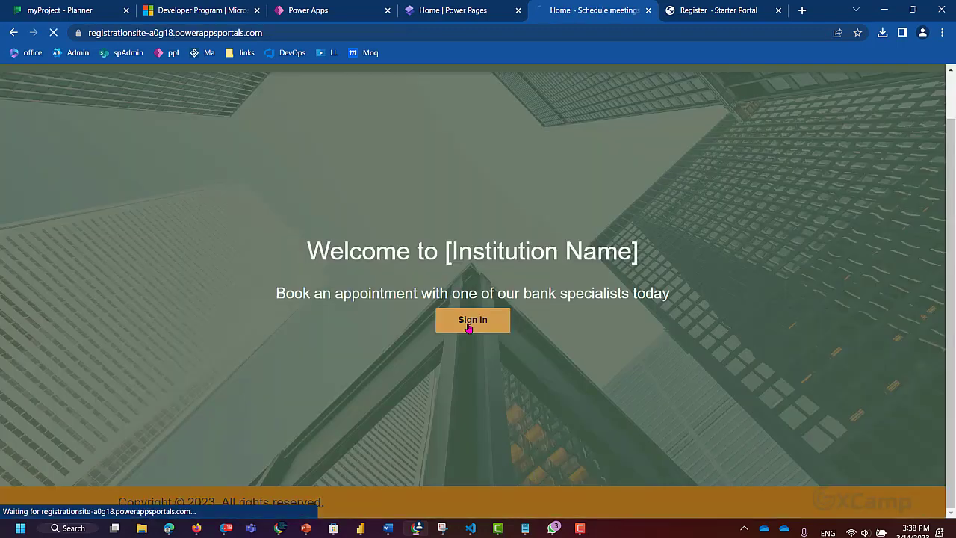
- Sign in to the bank appointment site through Azure AD and look over the profile form
left_click(487, 323)
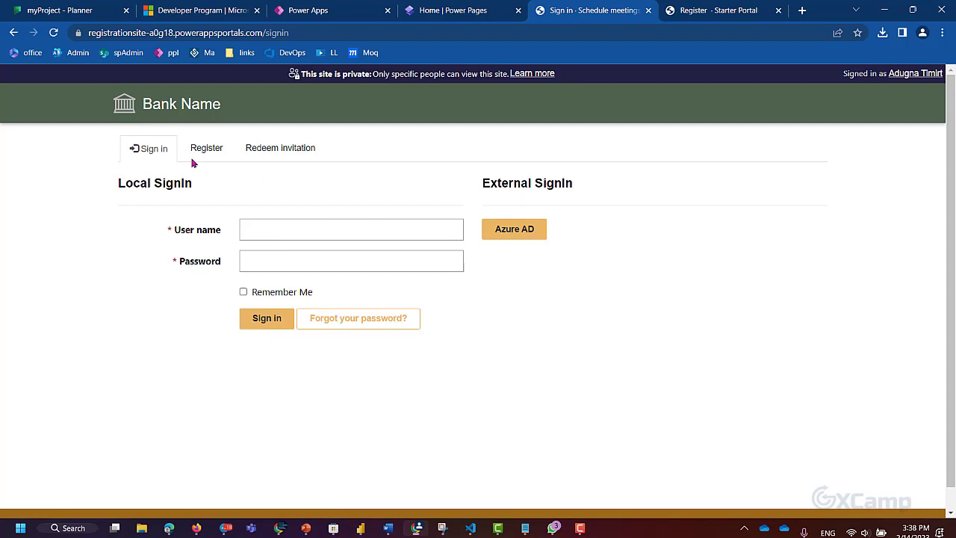
left_click(516, 233)
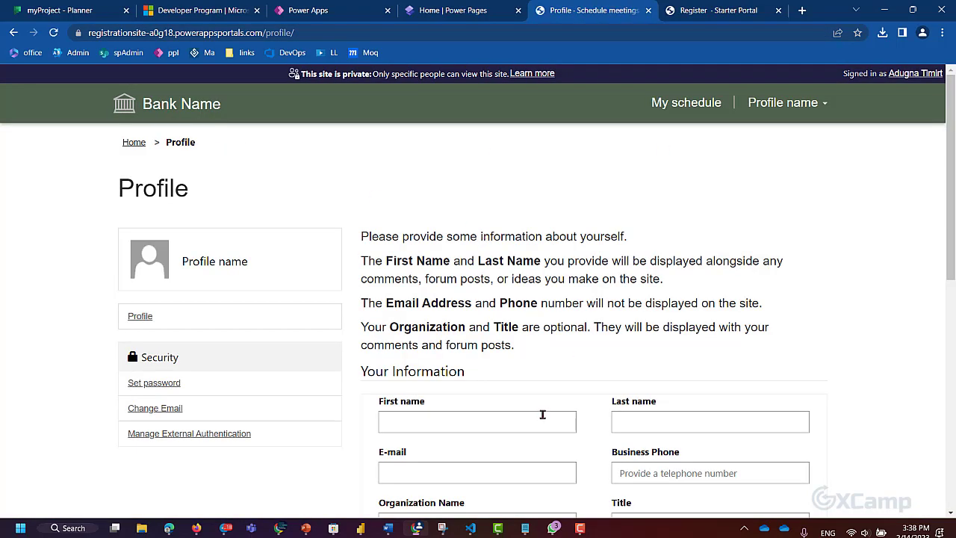
scroll(542, 412, "down", 5)
scroll(543, 411, "down", 2)
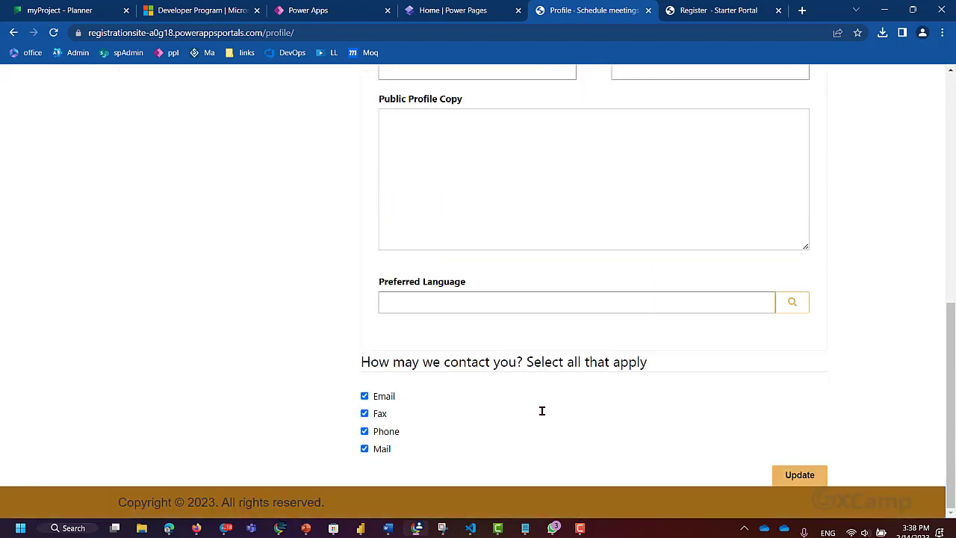
scroll(821, 321, "up", 7)
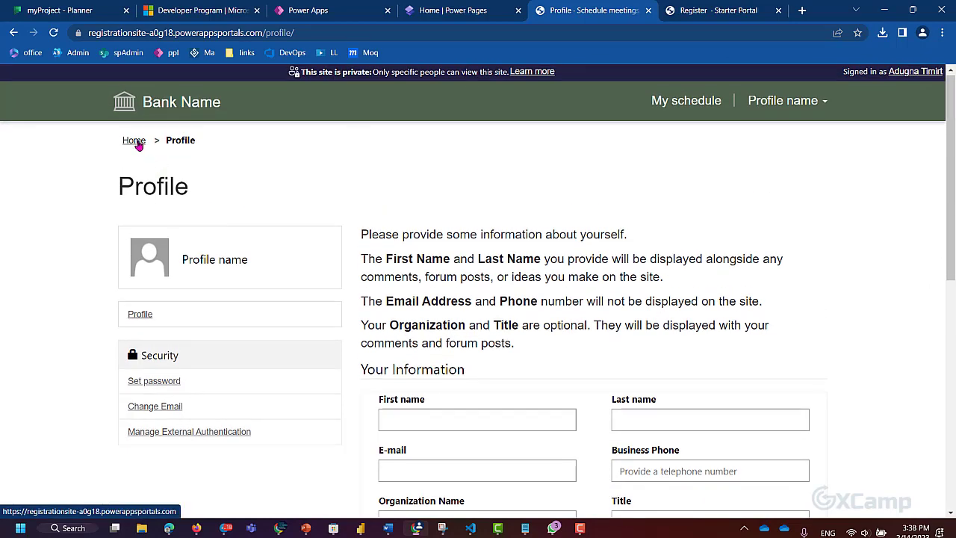
- Open My schedule, view Feb 15 in the week calendar and Feb 14 in Day view, and open Calendar Block
left_click(693, 108)
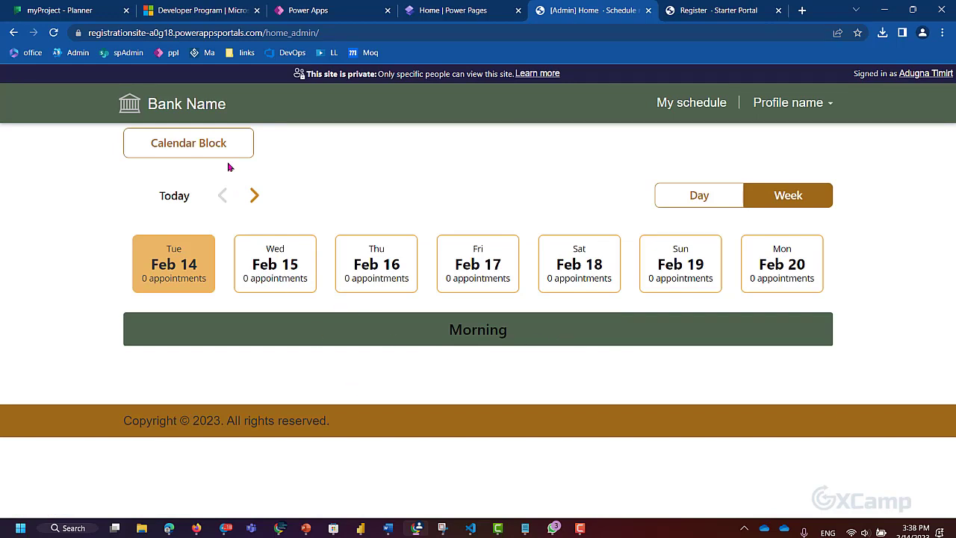
left_click(284, 273)
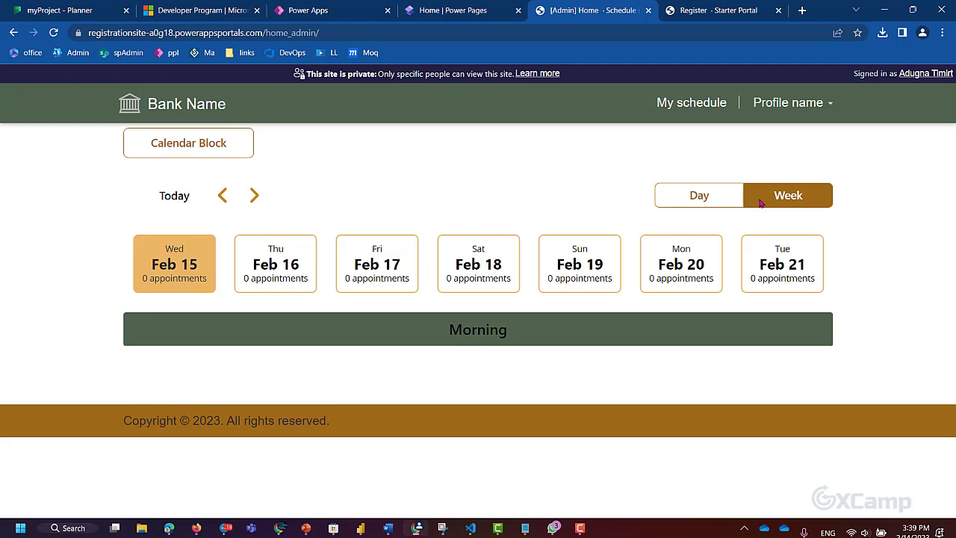
left_click(695, 196)
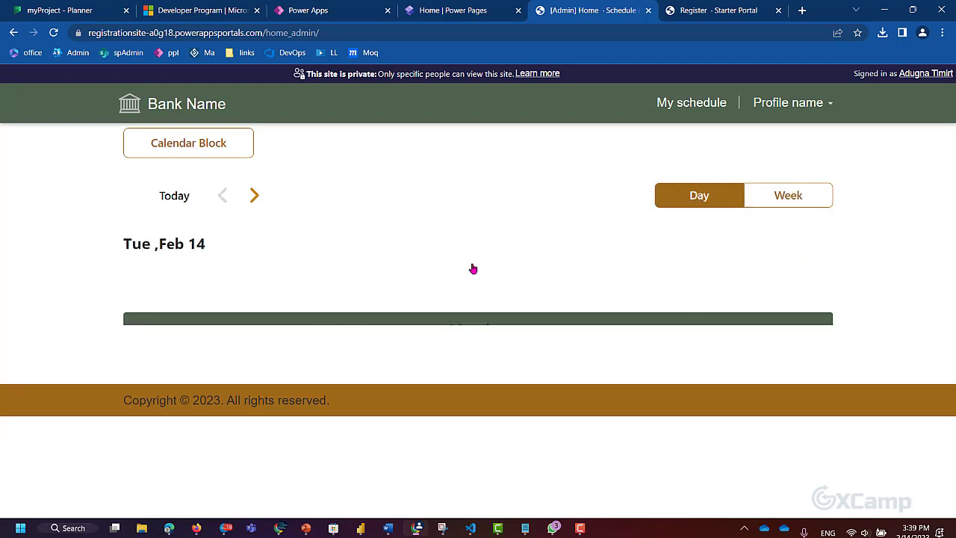
scroll(371, 262, "down", 5)
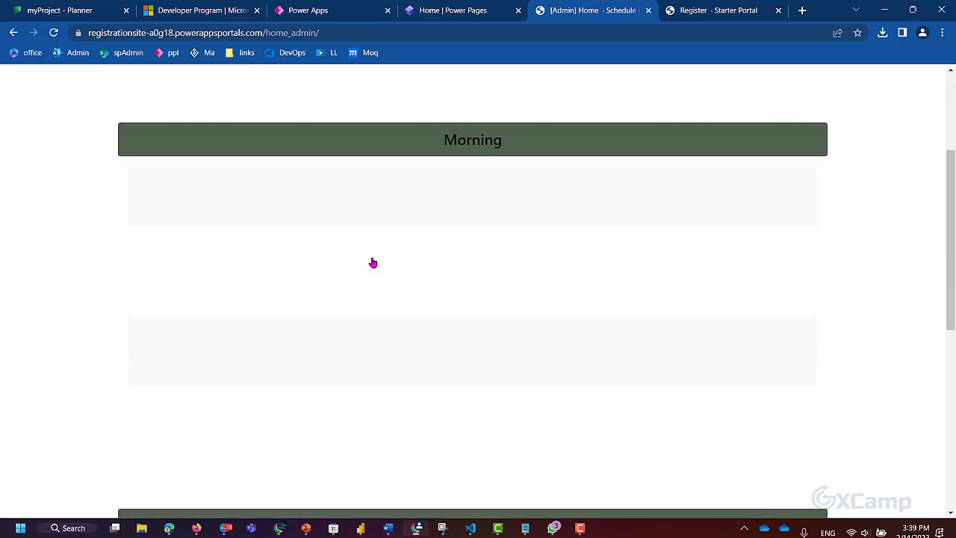
scroll(526, 230, "up", 5)
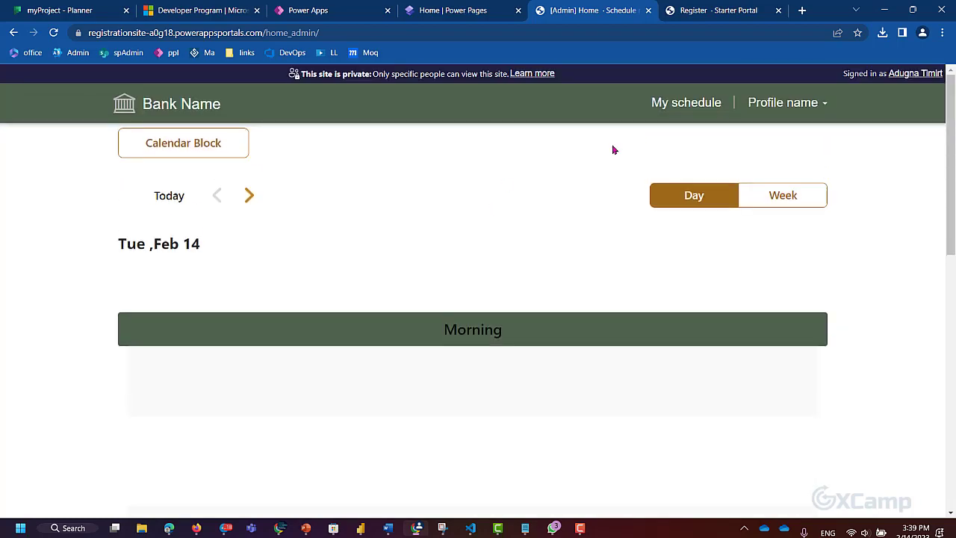
left_click(162, 146)
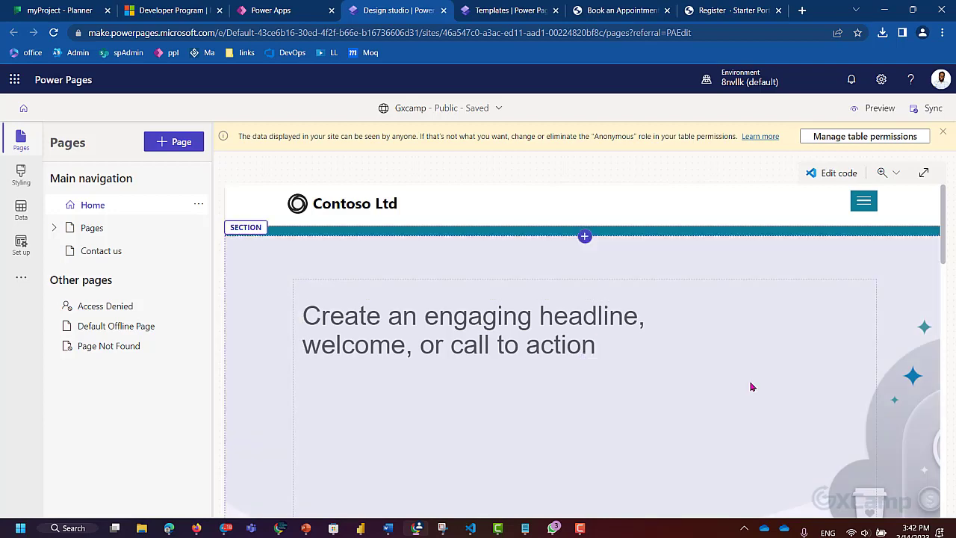
- Look over the Gxcamp Home page in the design studio and browse the available styling themes
scroll(753, 387, "down", 5)
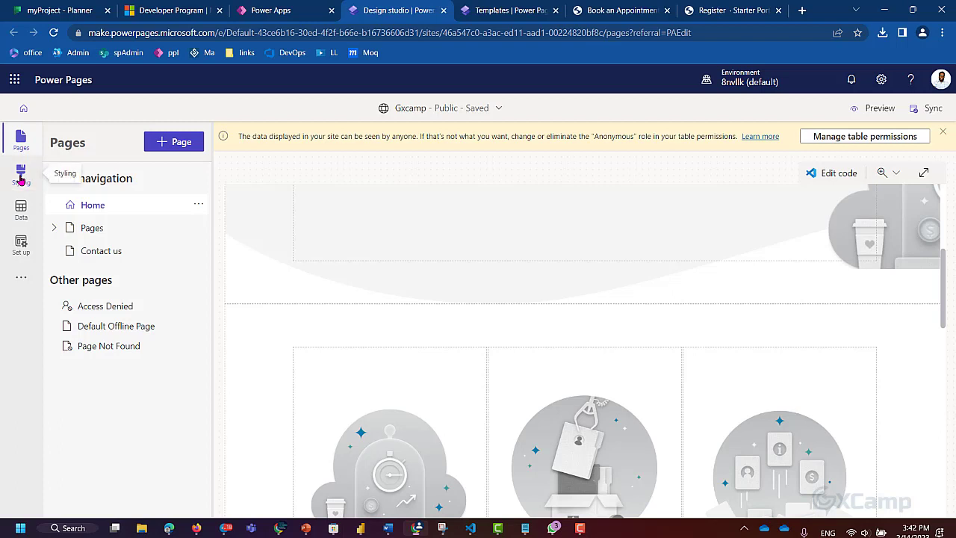
left_click(30, 177)
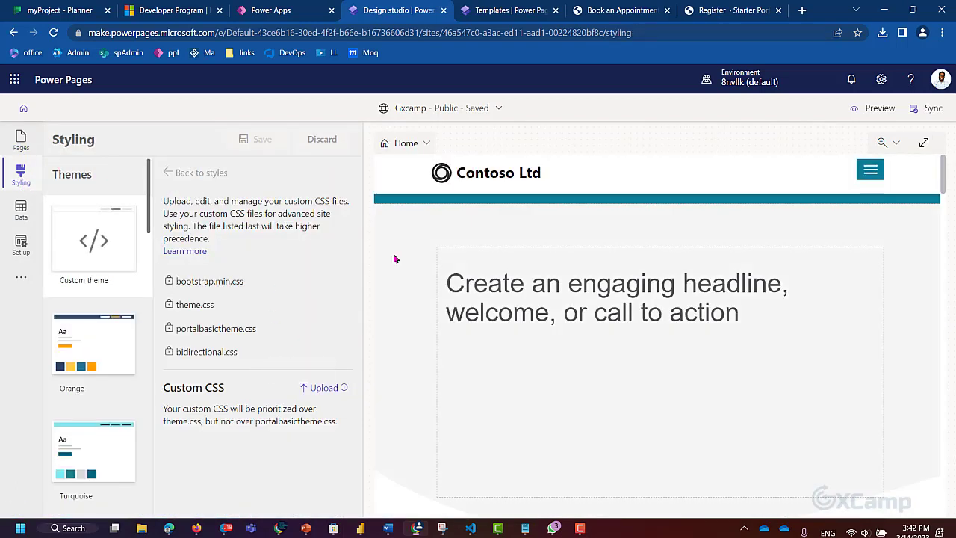
scroll(82, 381, "down", 5)
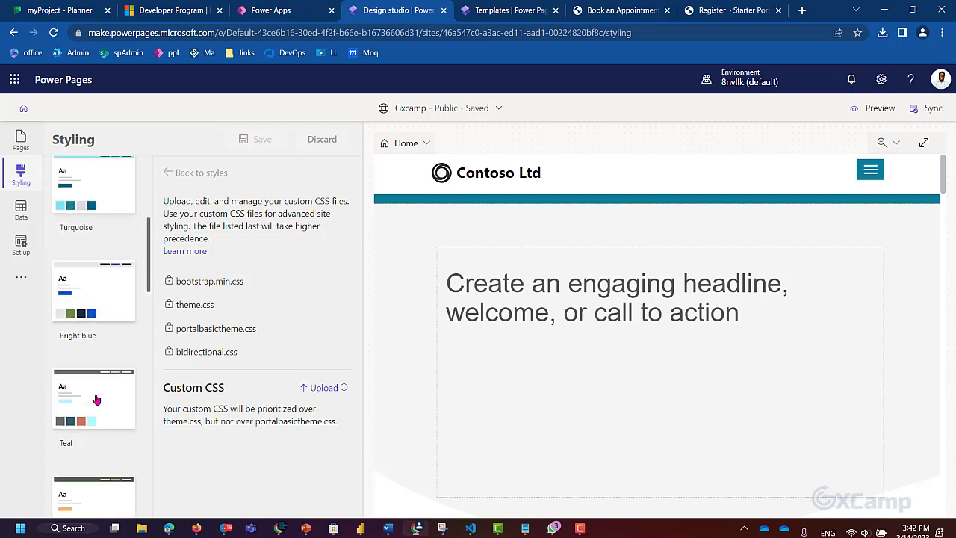
scroll(101, 295, "down", 9)
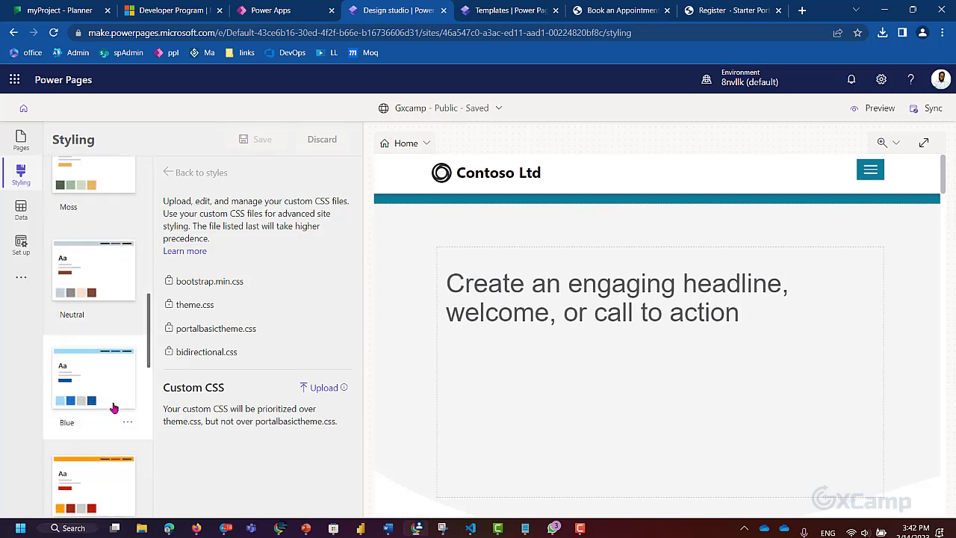
scroll(112, 416, "down", 3)
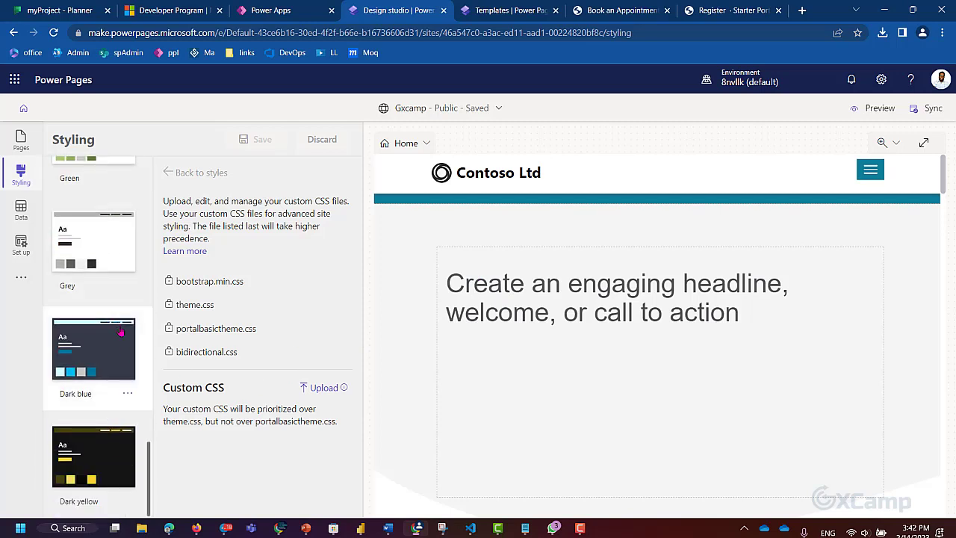
scroll(148, 319, "up", 5)
- Inspect the Book an Appointment page in the browser's developer tools, examining its HTML structure and responsive layout
key("ctrl+Tab")
key("ctrl+Tab")
right_click(857, 202)
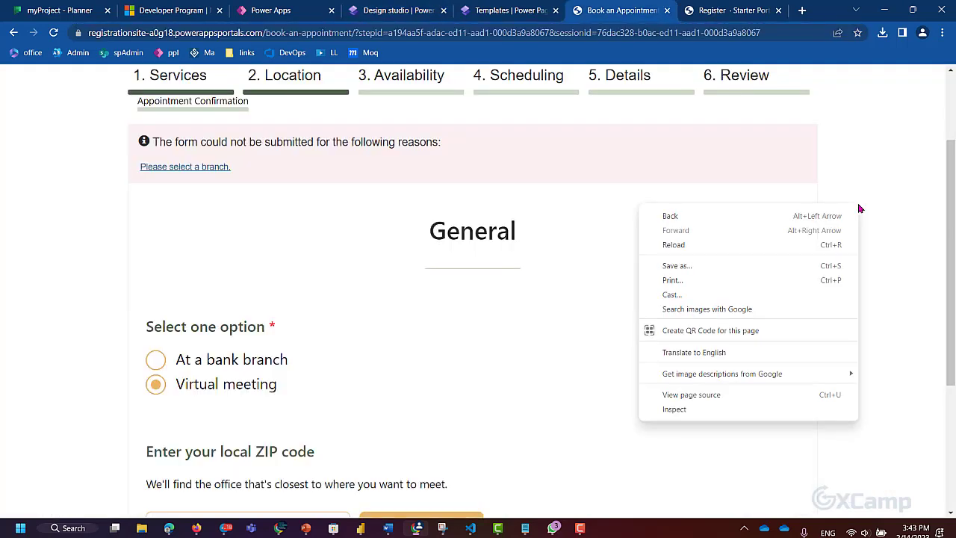
left_click(710, 411)
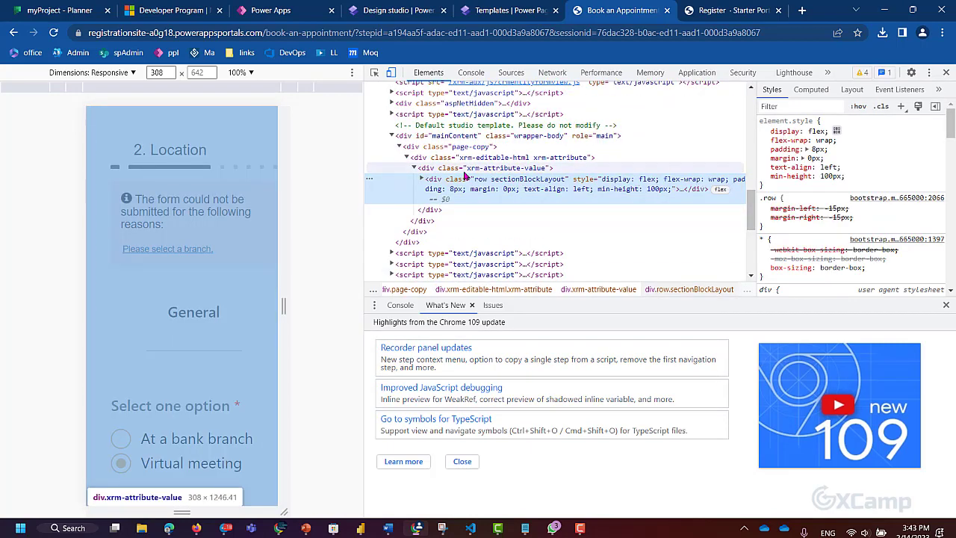
scroll(544, 147, "up", 1)
scroll(568, 165, "up", 5)
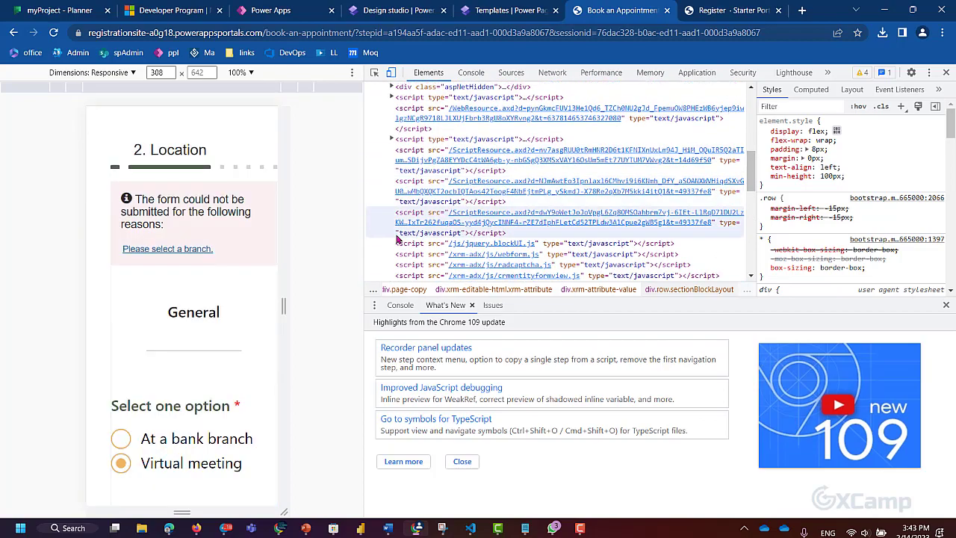
scroll(606, 195, "up", 5)
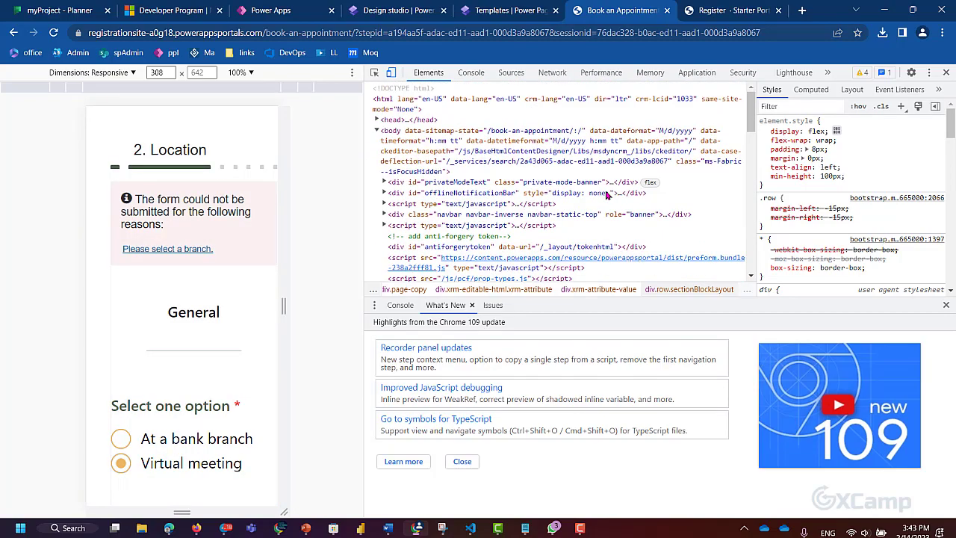
scroll(540, 216, "down", 4)
scroll(536, 219, "down", 10)
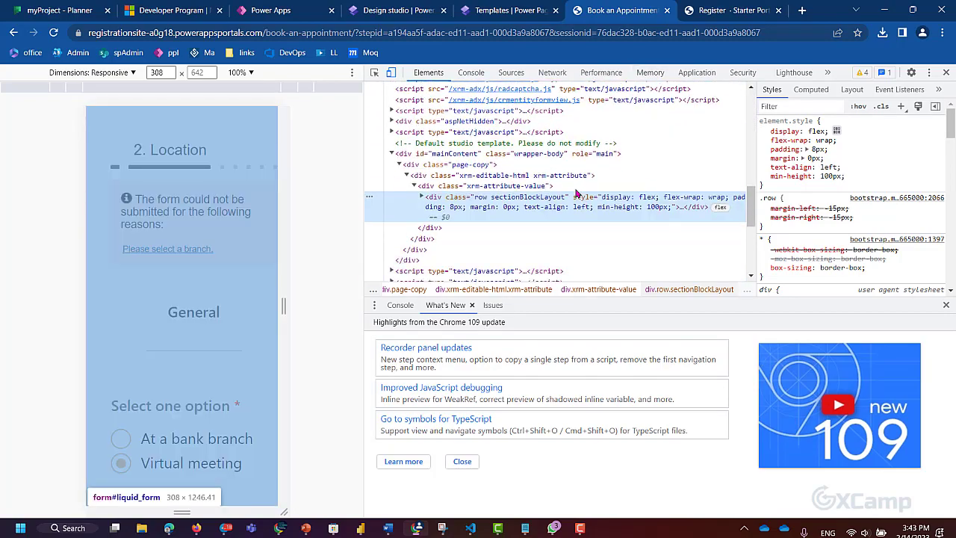
scroll(241, 366, "down", 2)
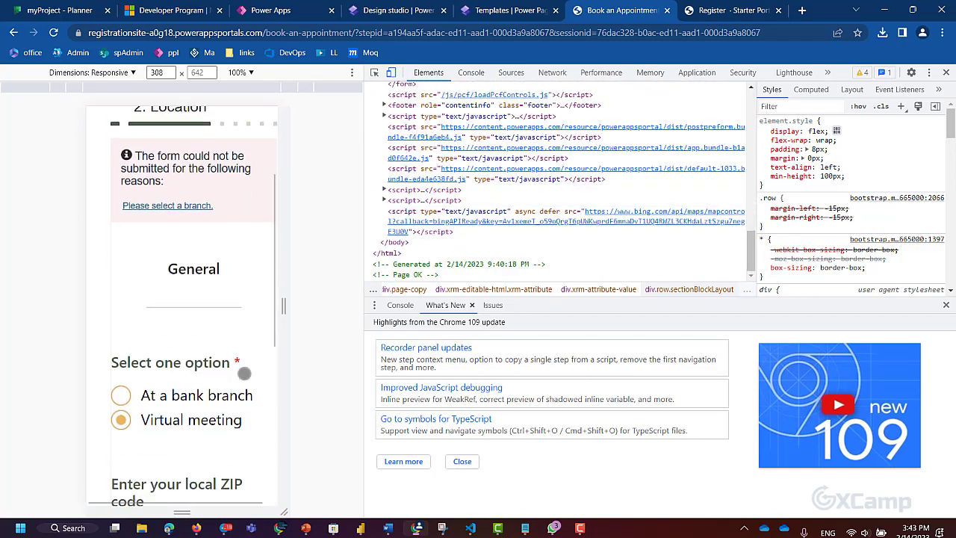
scroll(241, 366, "up", 4)
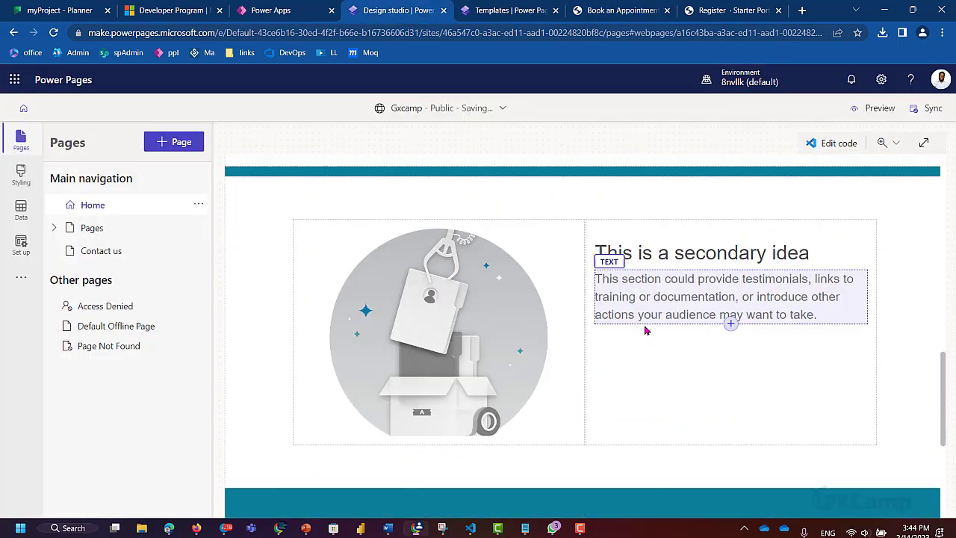
- Open the Gxcamp Home page's code in Visual Studio Code for the Web and look through its HTML
scroll(646, 330, "down", 3)
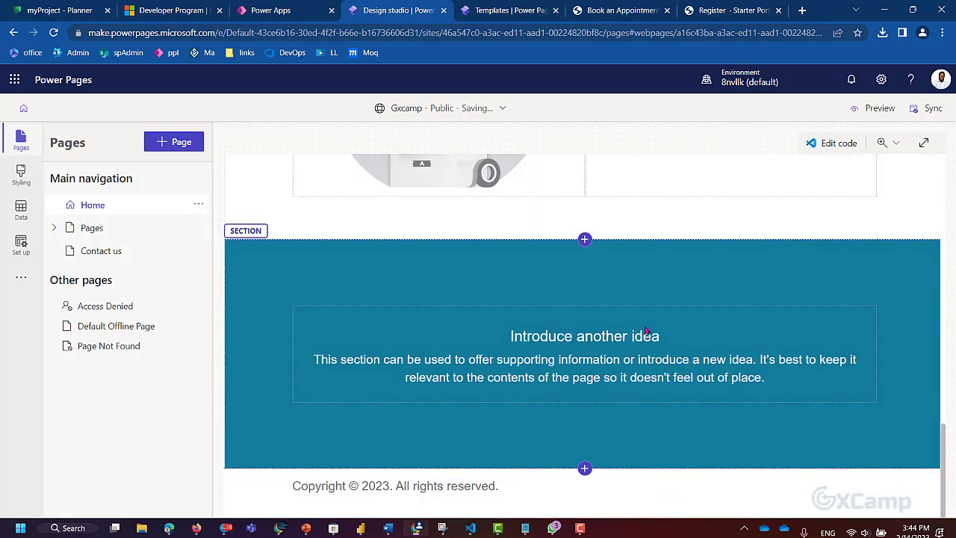
scroll(645, 328, "up", 10)
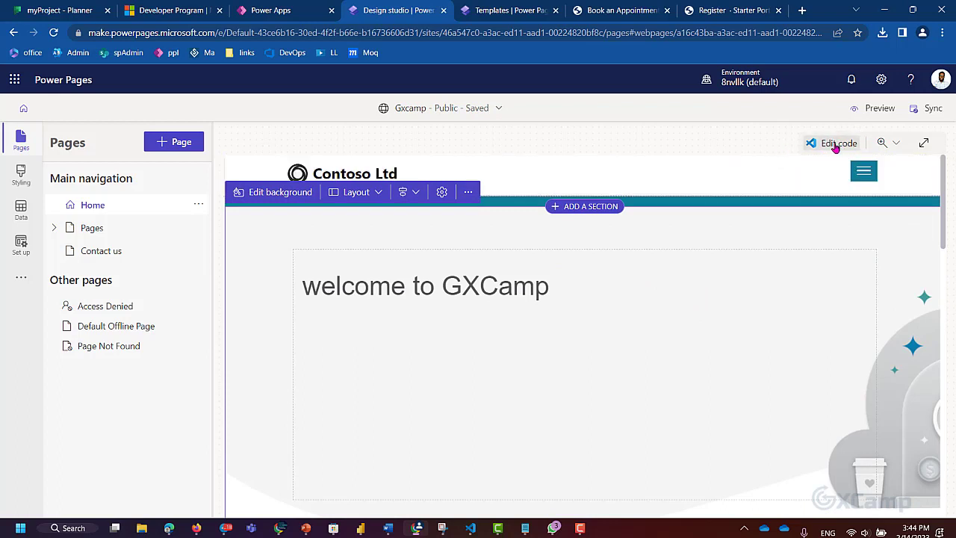
left_click(836, 145)
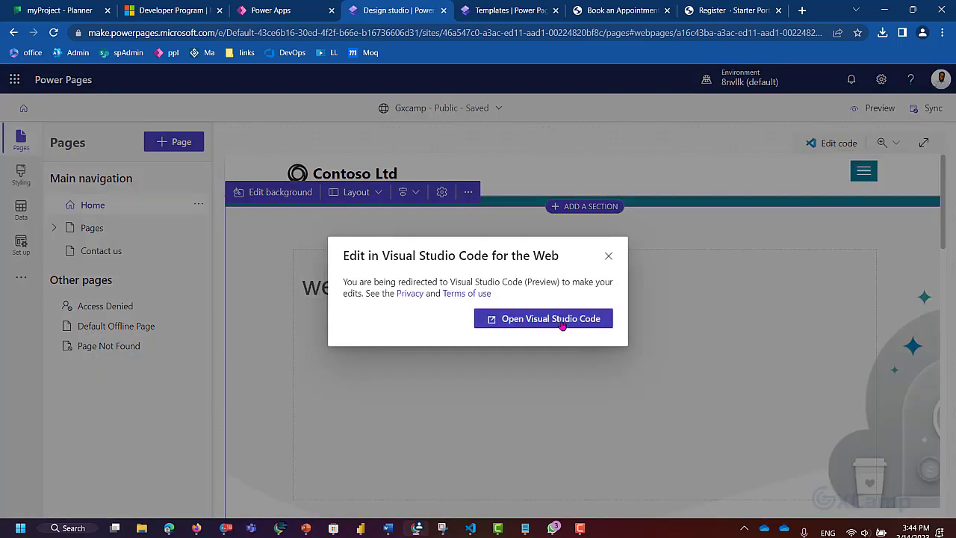
left_click(566, 326)
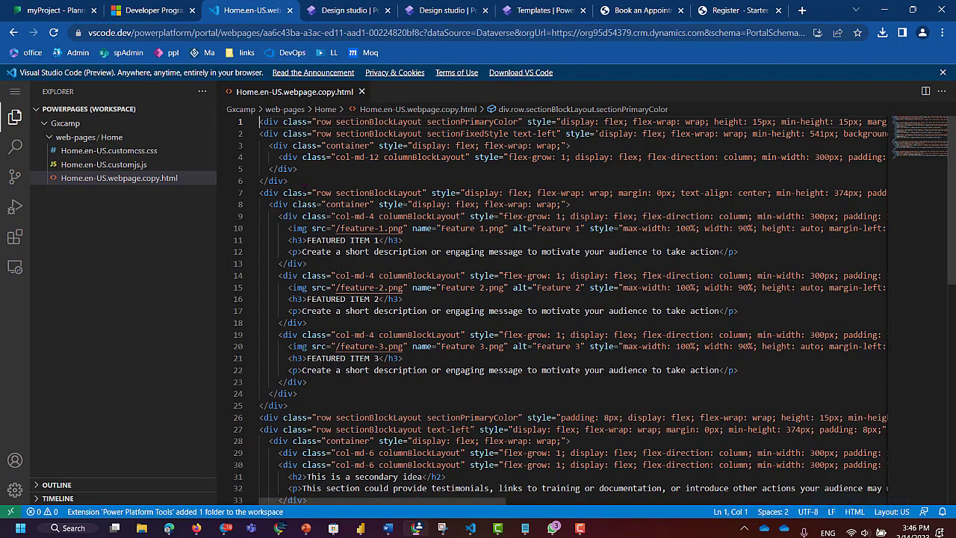
scroll(406, 335, "down", 2)
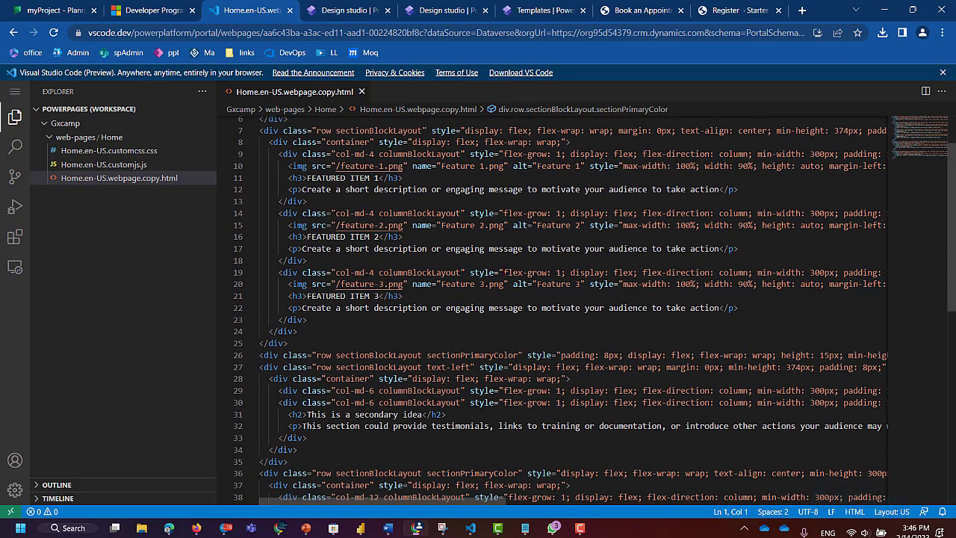
scroll(543, 252, "up", 2)
scroll(576, 335, "down", 2)
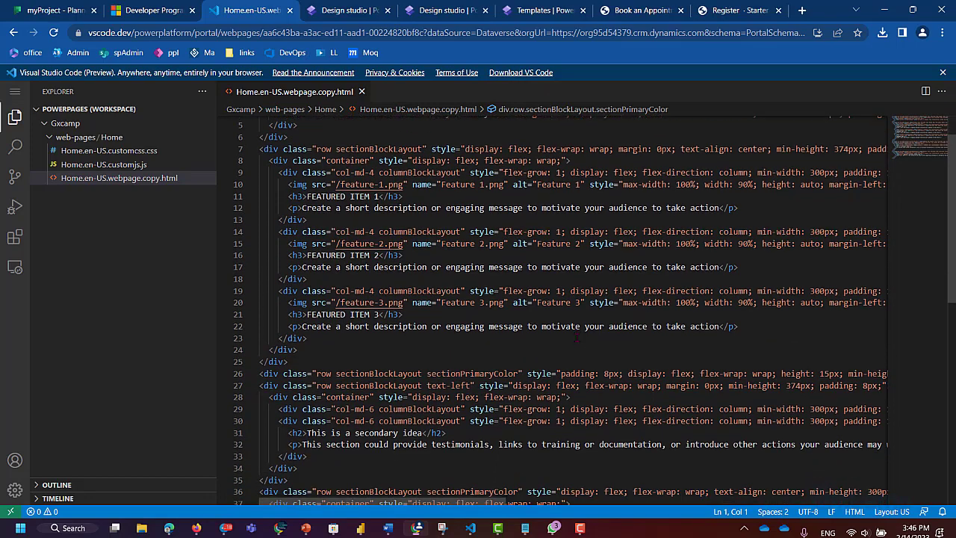
- Read through the Home page's HTML, from the featured items to the sections introducing the secondary and other ideas
scroll(576, 334, "up", 2)
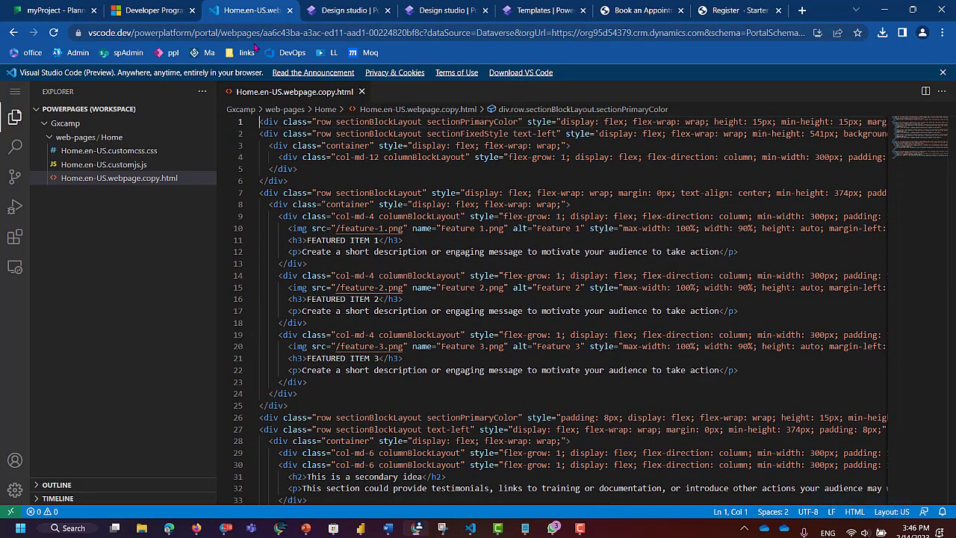
scroll(426, 361, "down", 5)
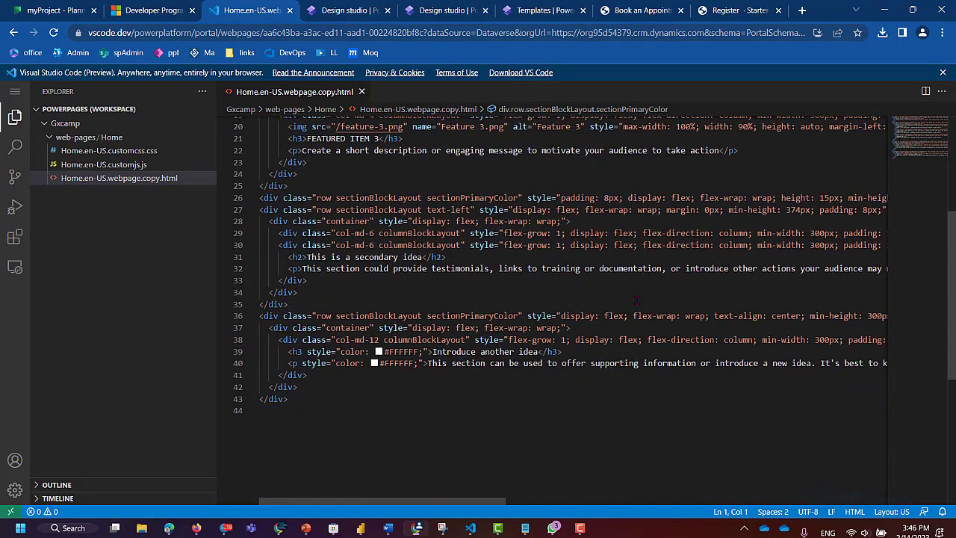
scroll(426, 361, "up", 5)
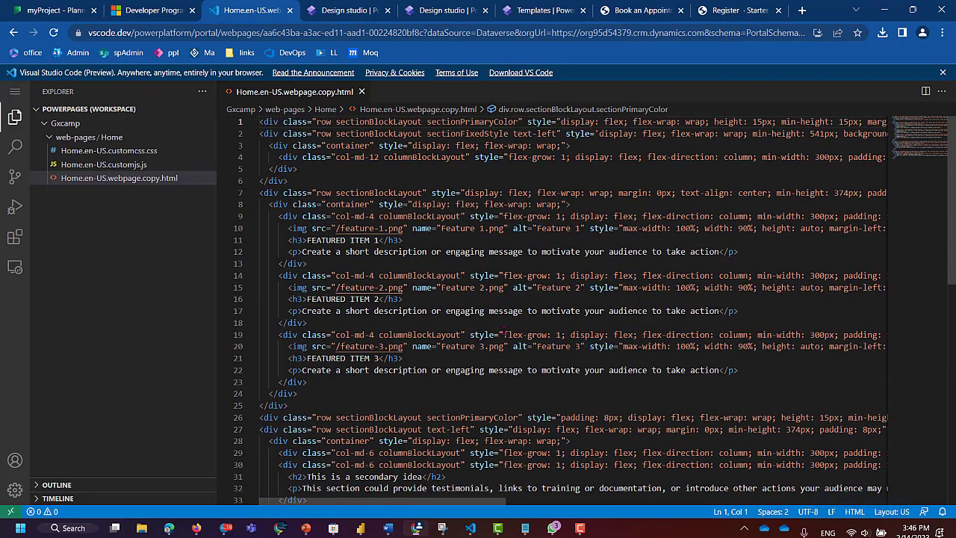
scroll(503, 329, "down", 2)
scroll(504, 328, "up", 2)
scroll(537, 442, "down", 2)
scroll(538, 442, "up", 2)
scroll(434, 204, "down", 5)
scroll(433, 204, "up", 5)
scroll(348, 284, "down", 1)
scroll(552, 351, "down", 2)
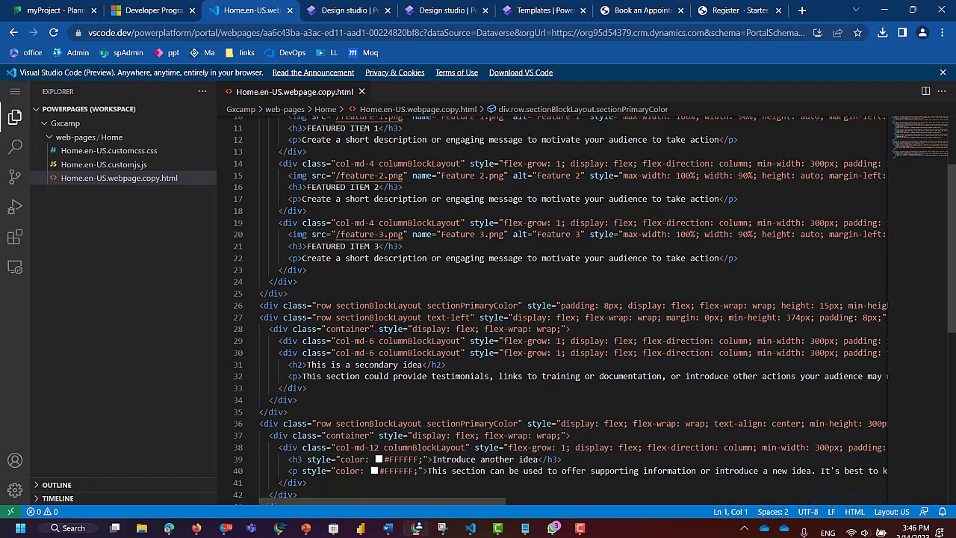
left_click(375, 328)
scroll(491, 293, "down", 4)
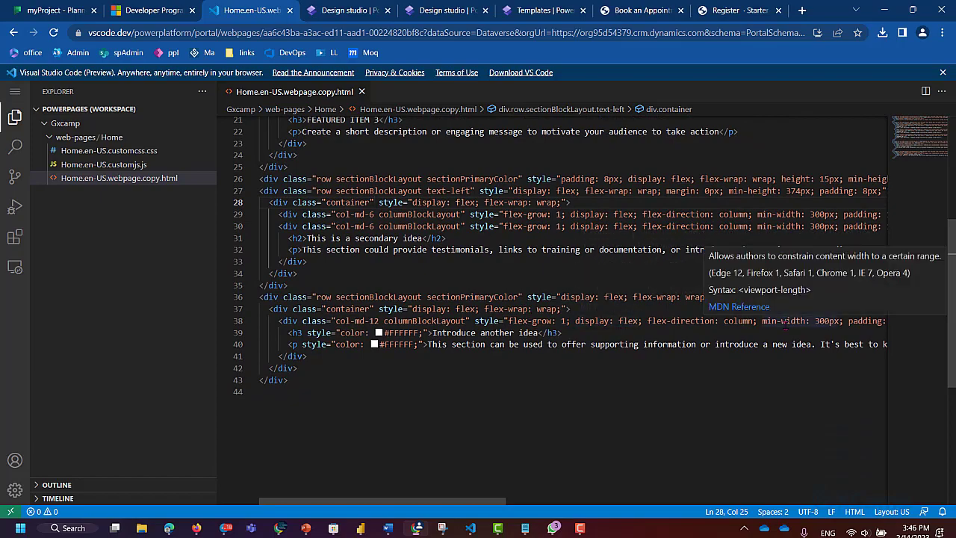
scroll(777, 323, "right", 3)
scroll(781, 322, "left", 3)
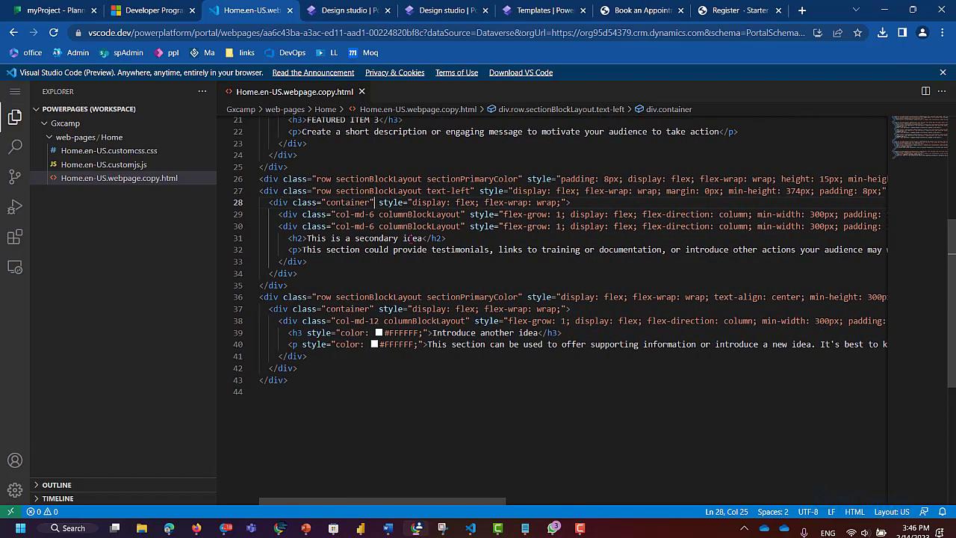
scroll(410, 237, "up", 7)
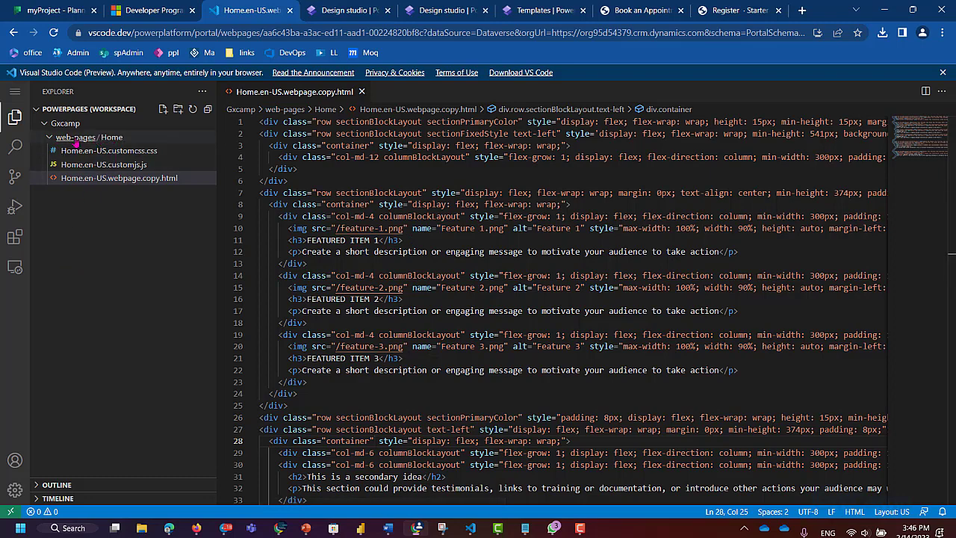
- Open Home.en-US.customcss.css and start a P rule with blank lines between its braces
left_click(108, 150)
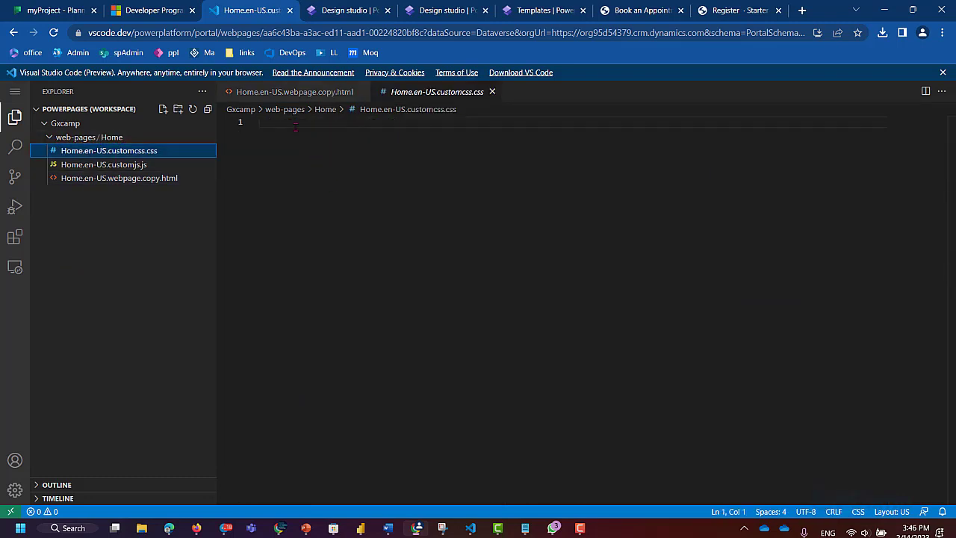
left_click(295, 127)
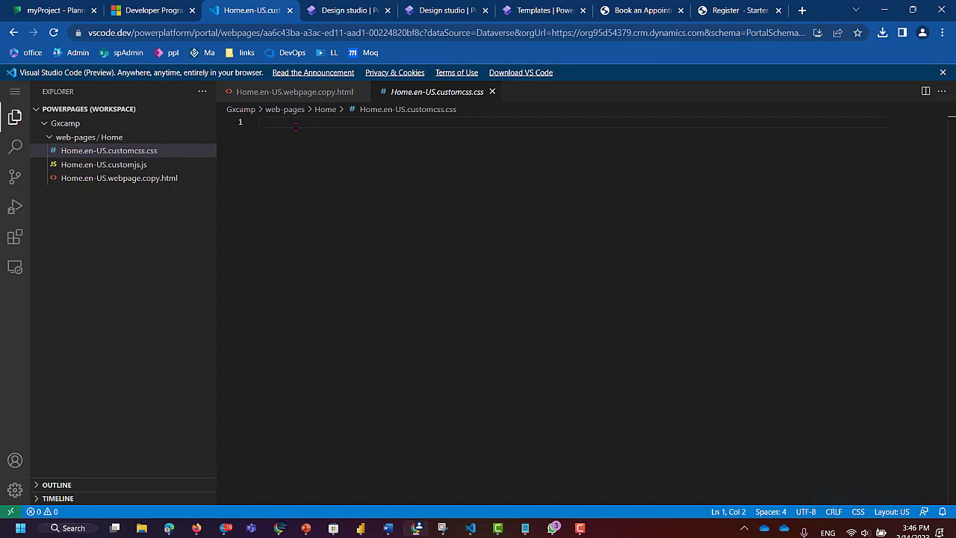
type("P{")
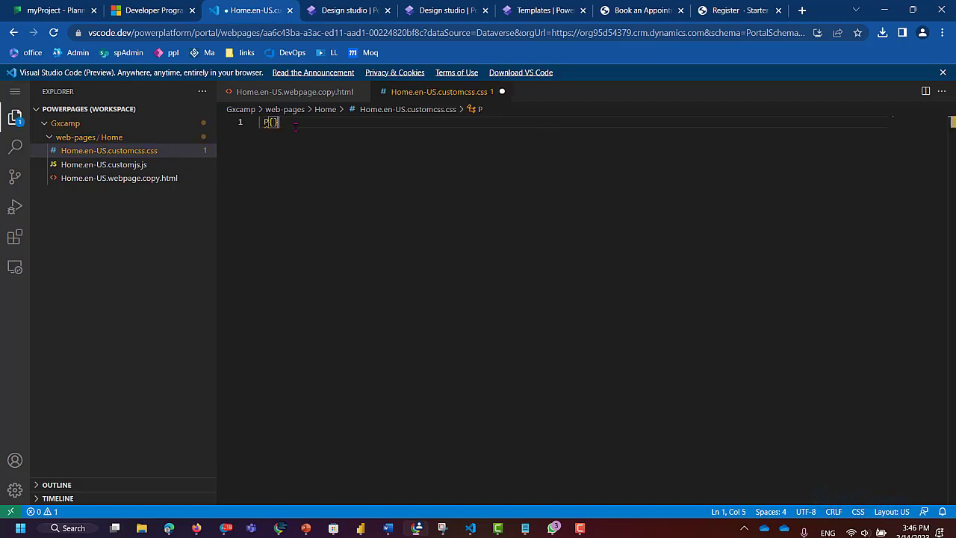
key("Return")
key("Return")
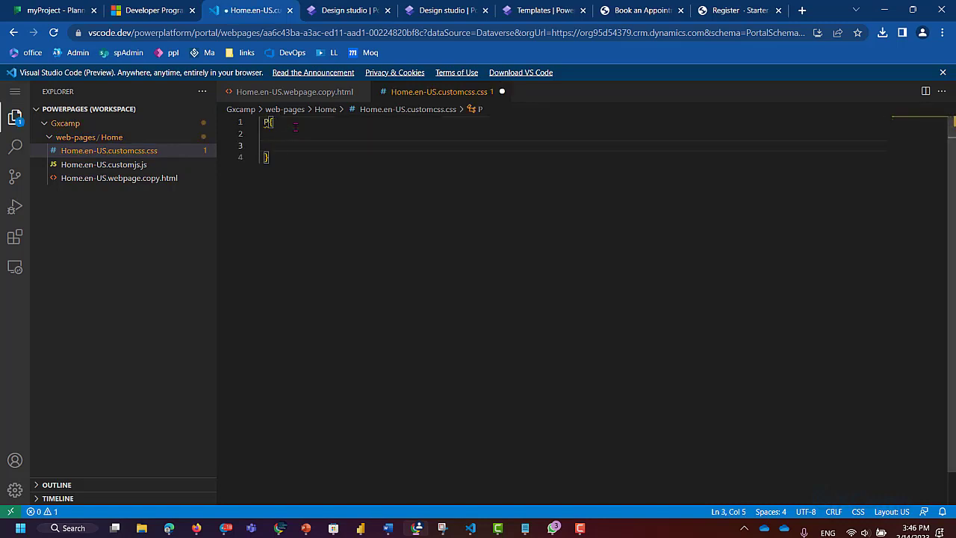
- Add a color property set to brown to the P rule, with the closing brace on its own line
type("co")
key("Down")
key("Return")
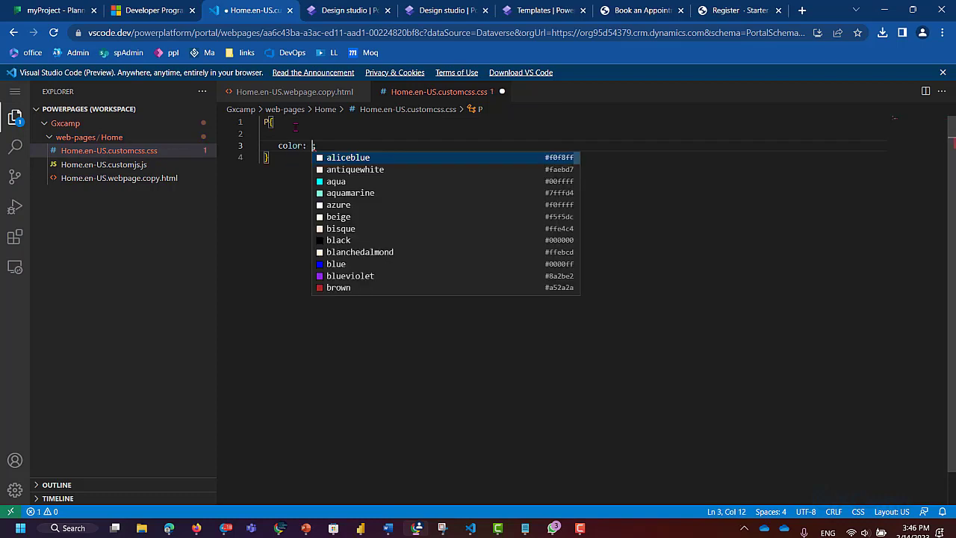
key("Down")
key("Down")
key("Down")
key("Down")
key("Down")
key("Down")
key("Down")
key("Down")
key("Down")
key("Down")
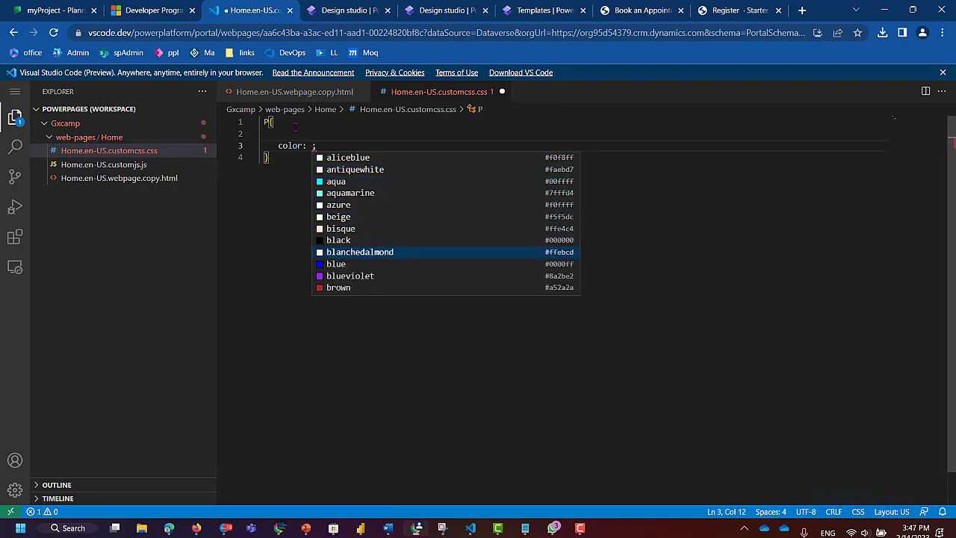
key("Down")
key("Return")
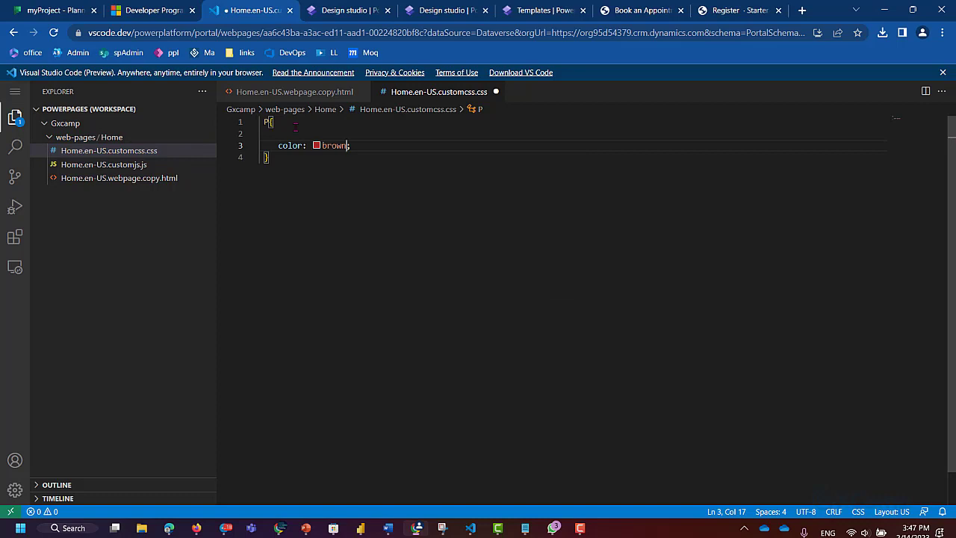
key("Down")
key("Home")
key("Return")
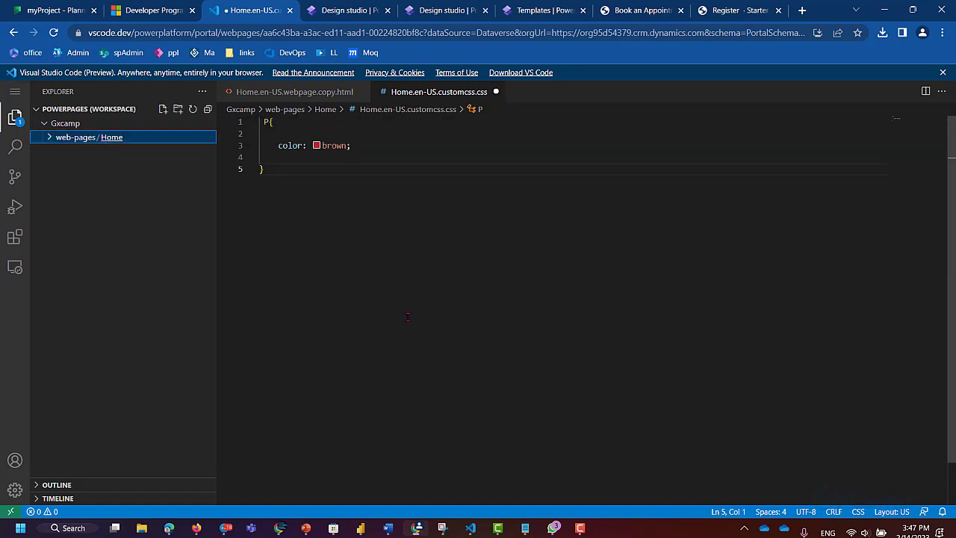
- Return to the Gxcamp design studio, sync the code edits, and check the Home page from its heading to the featured items
left_click(321, 11)
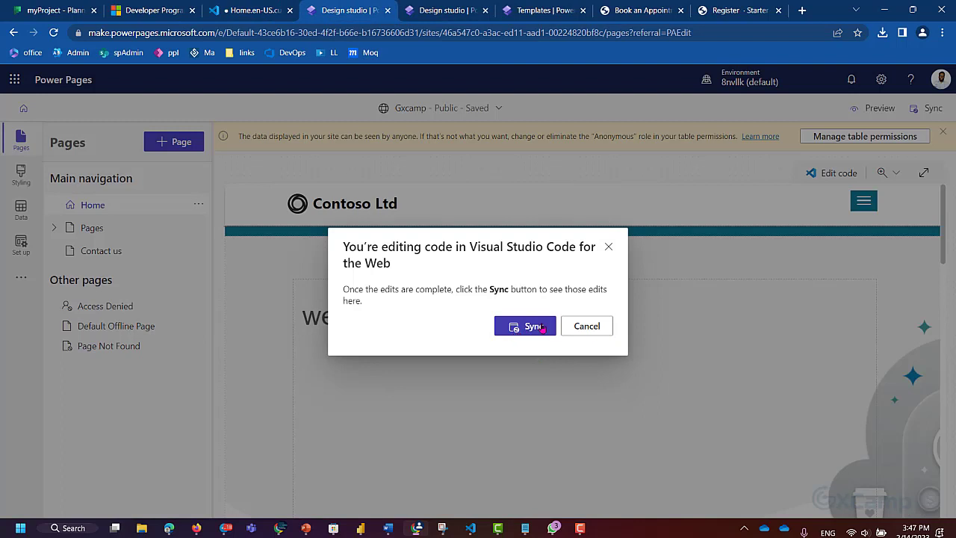
left_click(515, 328)
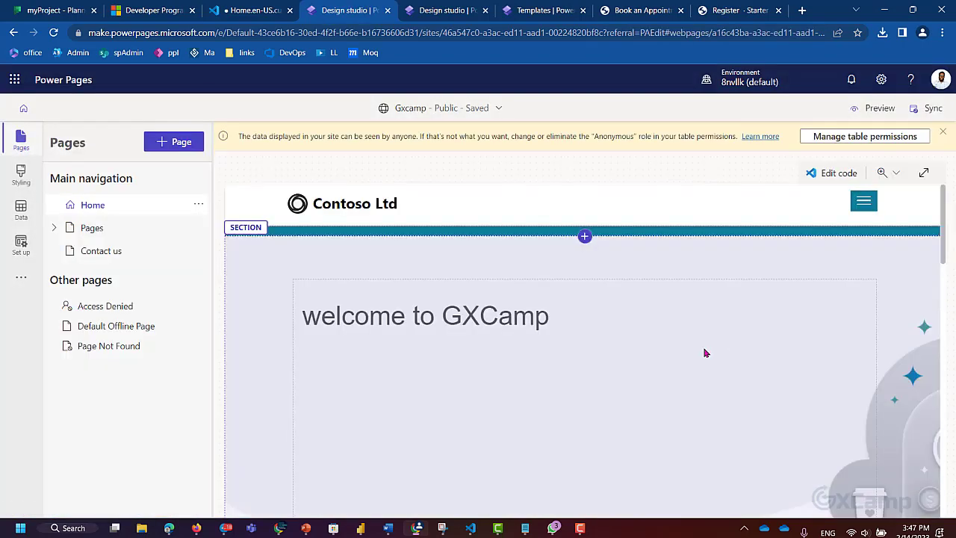
scroll(605, 370, "down", 15)
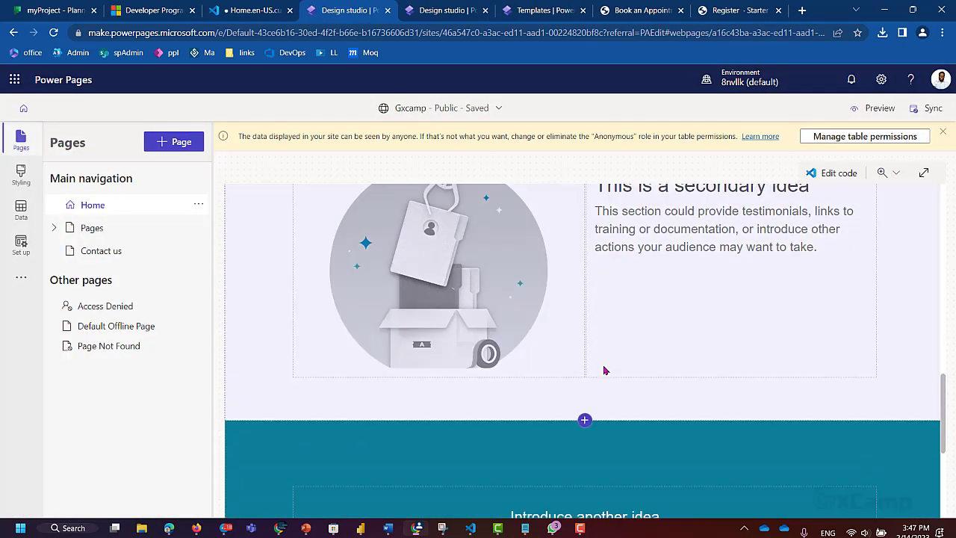
scroll(605, 370, "up", 8)
scroll(605, 370, "up", 4)
scroll(605, 370, "down", 1)
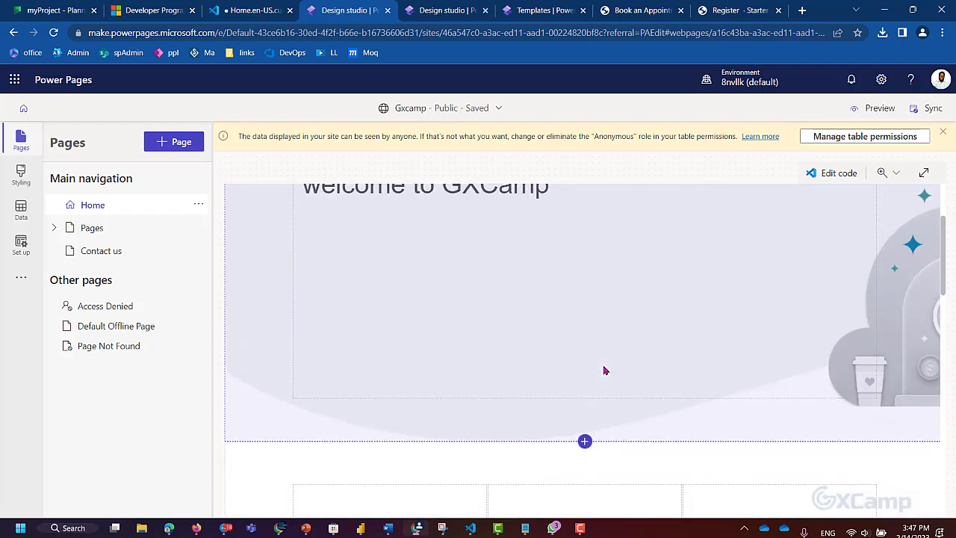
scroll(605, 369, "down", 4)
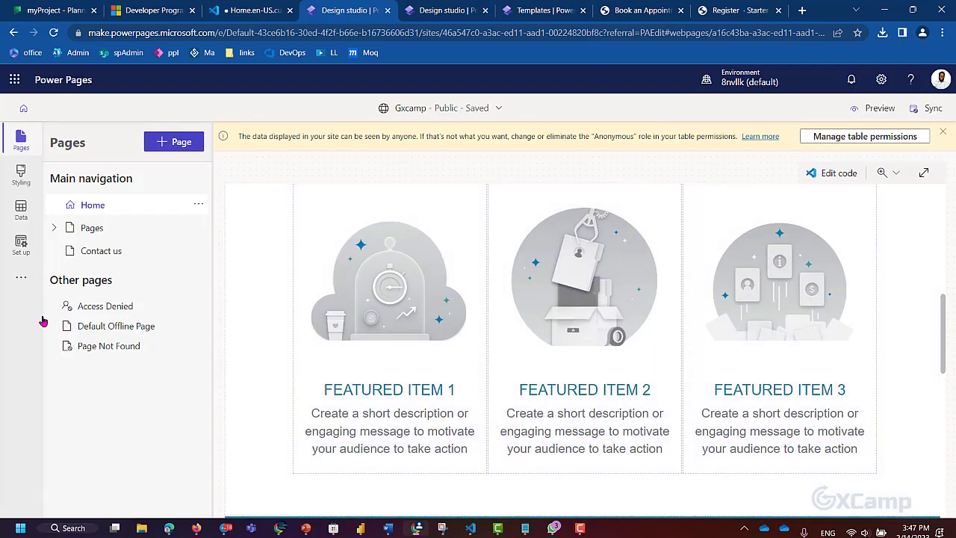
- Open the site's Data workspace and look over the columns of the Feedback table
left_click(21, 212)
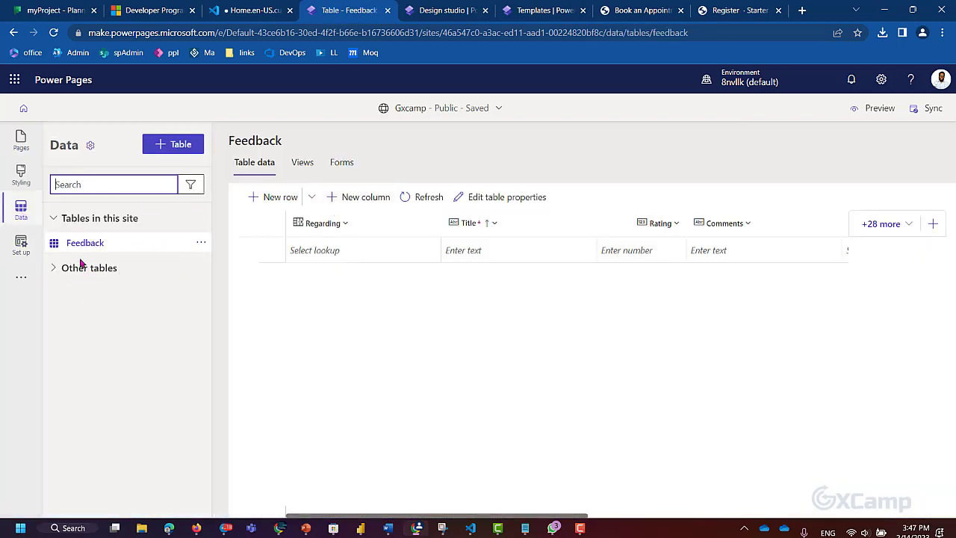
left_click(92, 245)
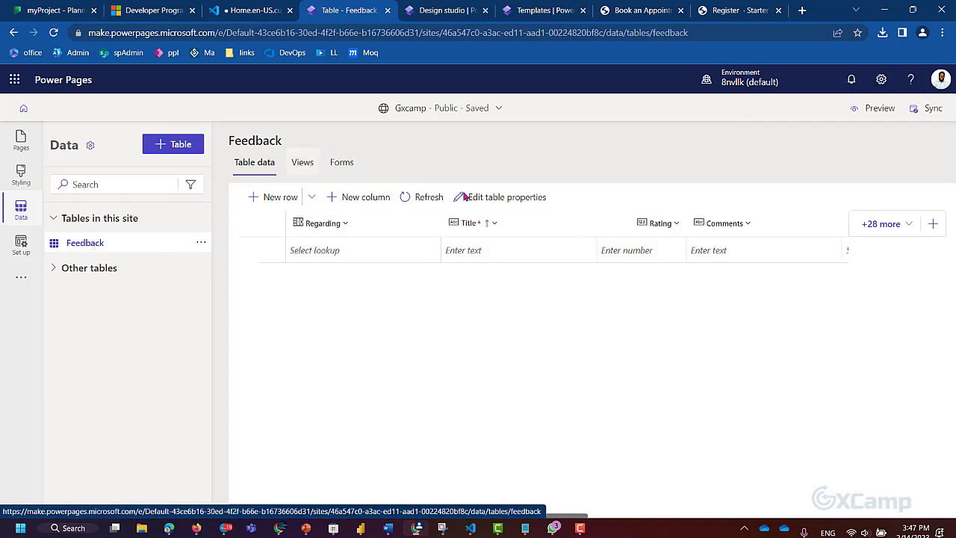
left_click(335, 254)
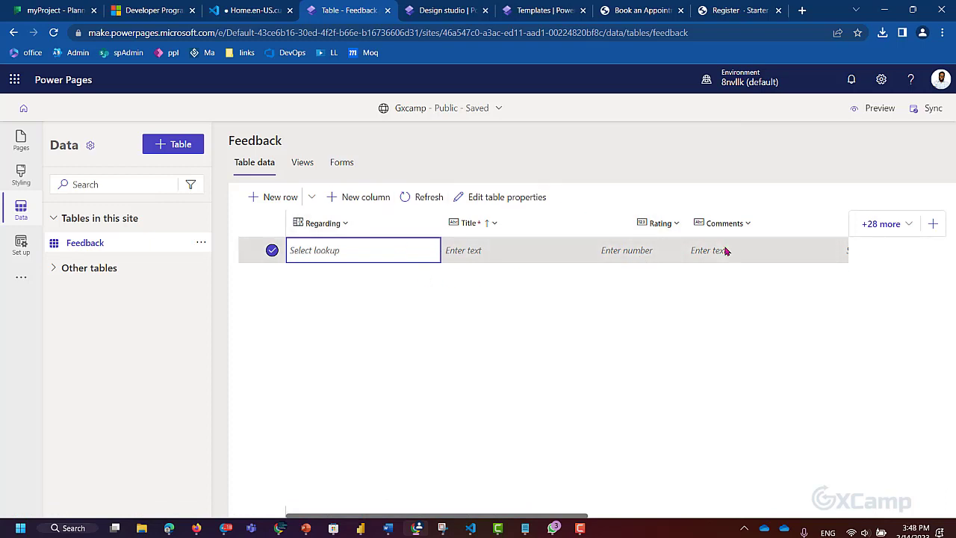
scroll(747, 298, "right", 1)
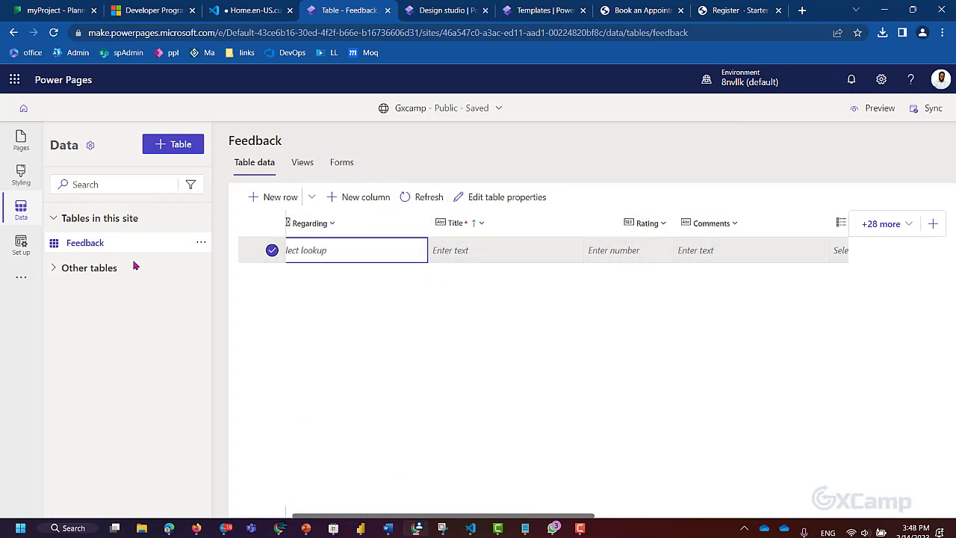
- View the new table form without creating a table, and check the list of other available tables
left_click(178, 146)
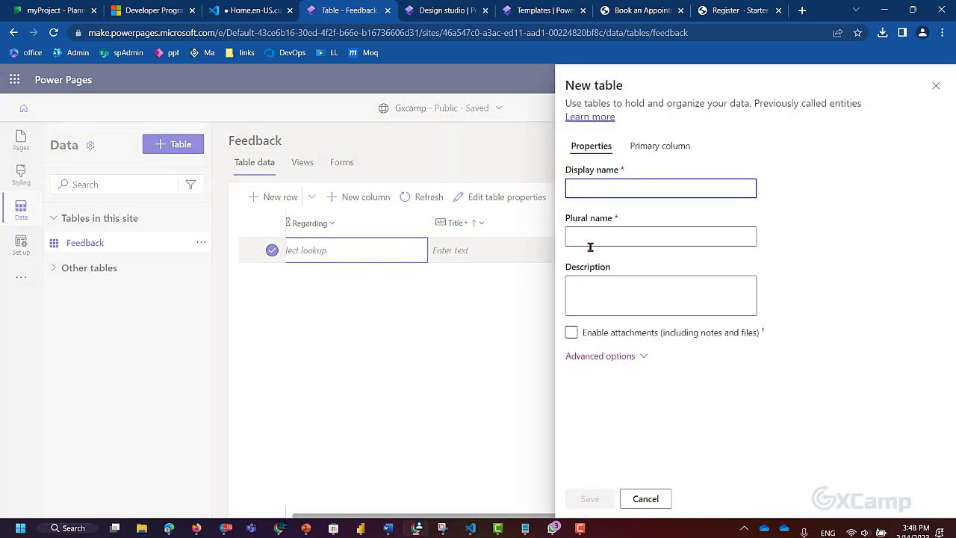
left_click(647, 498)
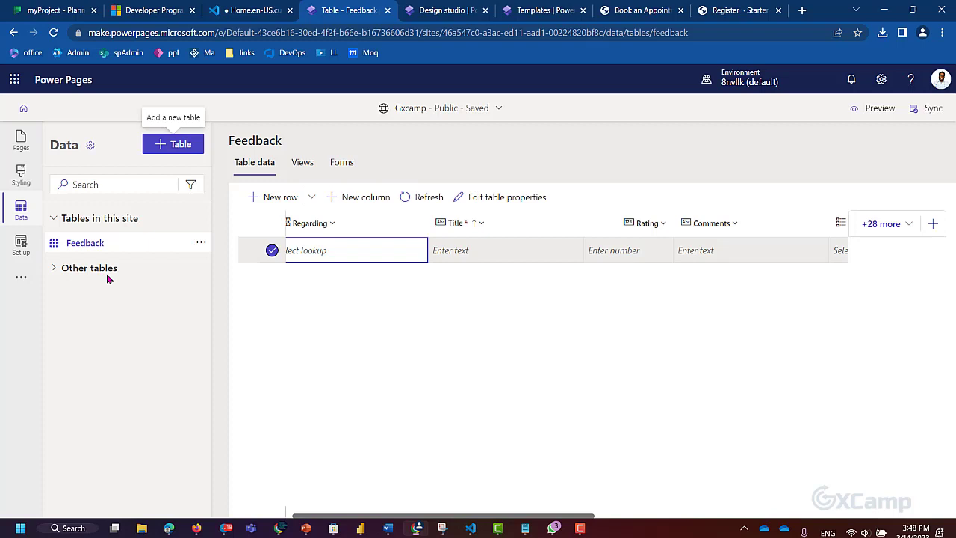
left_click(54, 270)
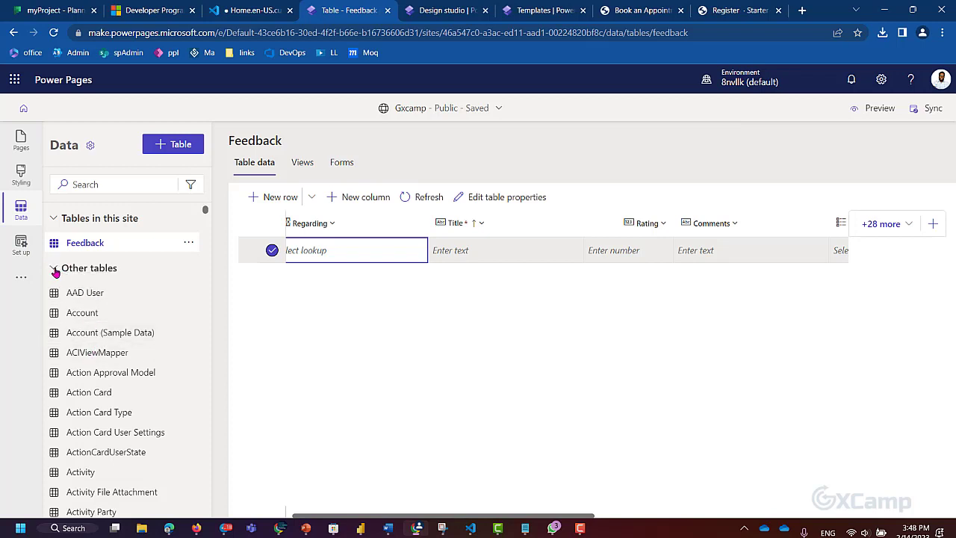
left_click(54, 270)
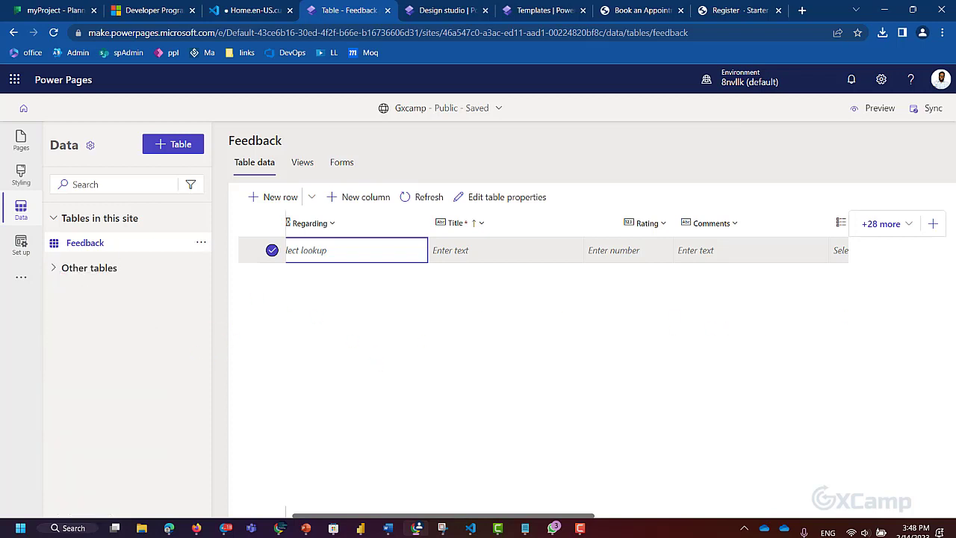
- Review the views and forms available for the Feedback table
left_click(302, 163)
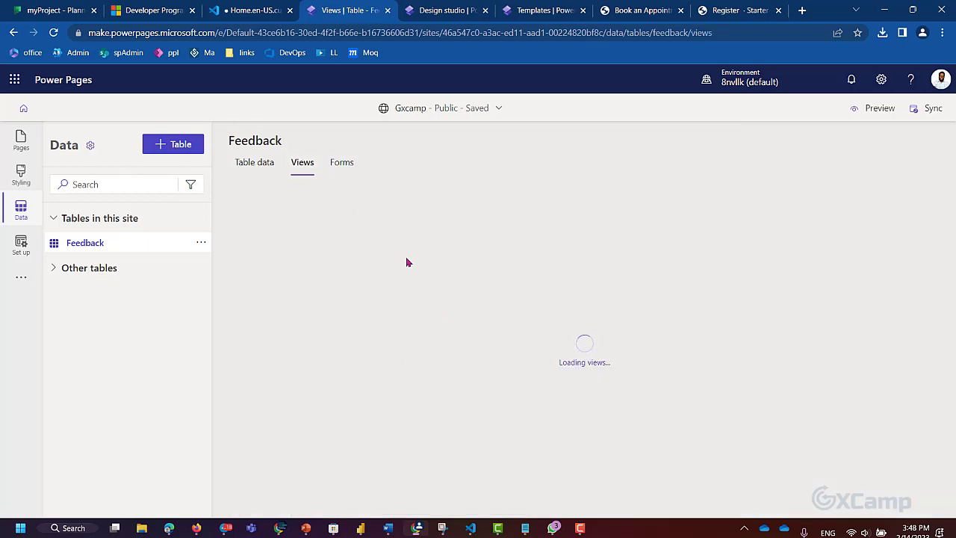
scroll(523, 414, "down", 3)
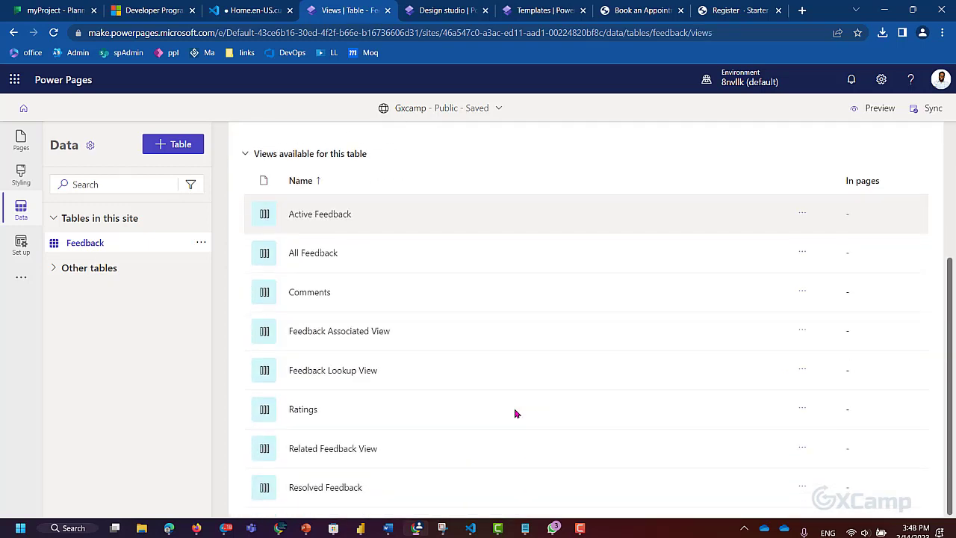
scroll(514, 414, "up", 3)
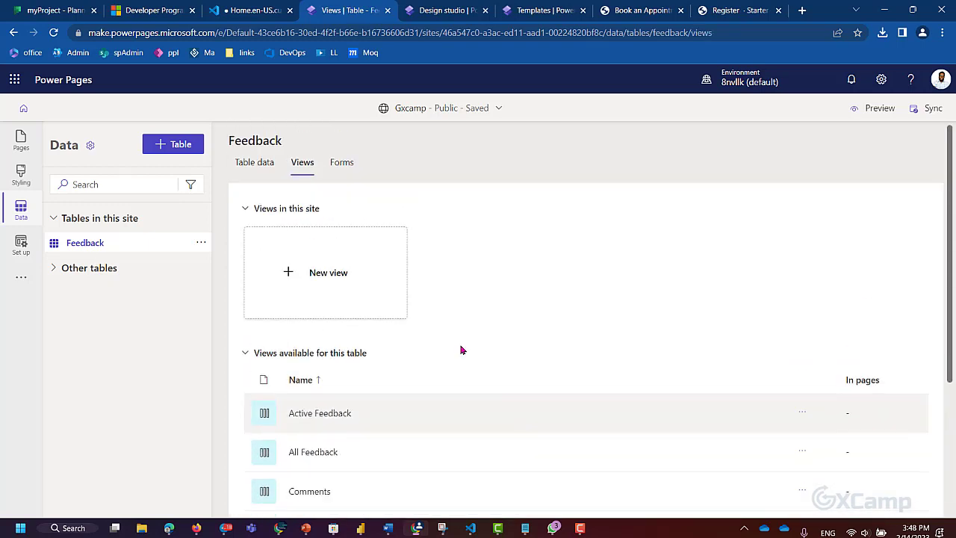
left_click(349, 165)
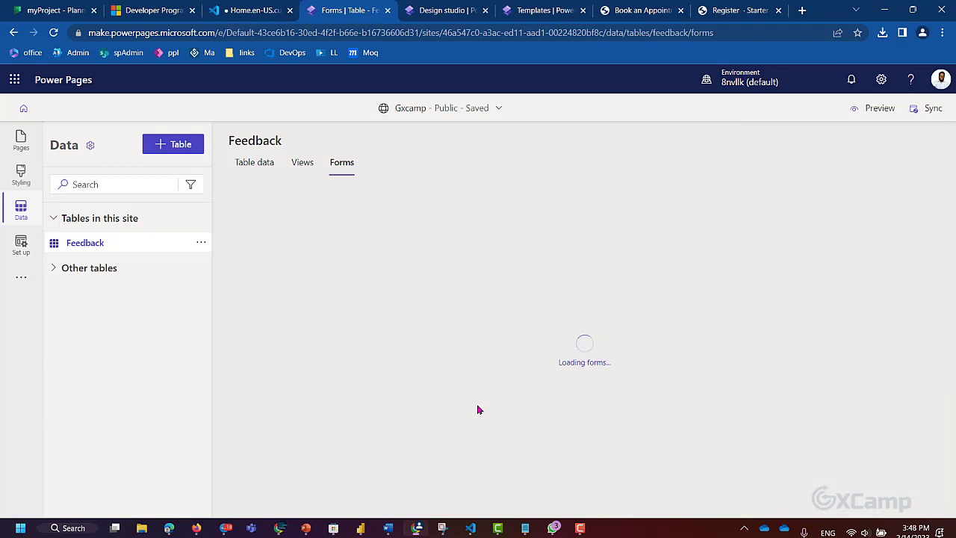
scroll(389, 405, "down", 1)
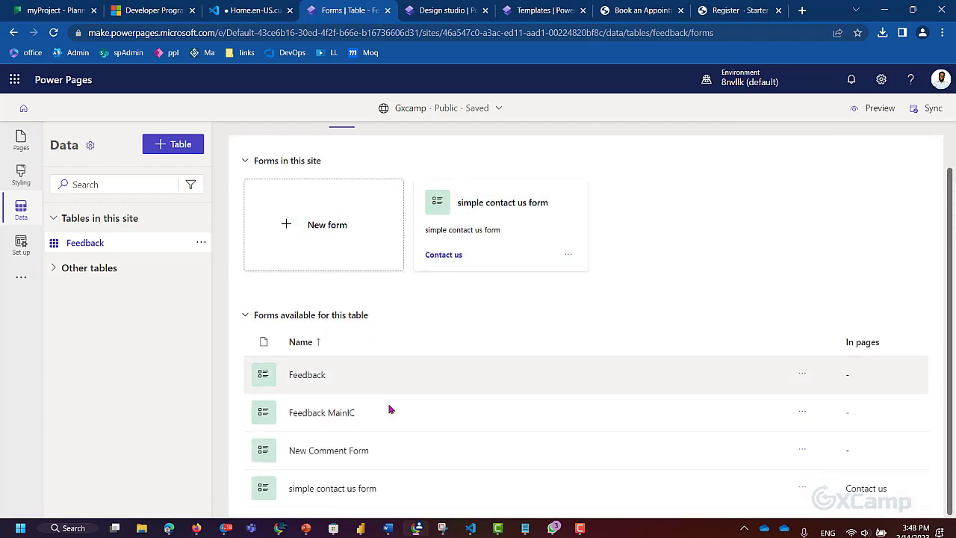
scroll(388, 406, "up", 1)
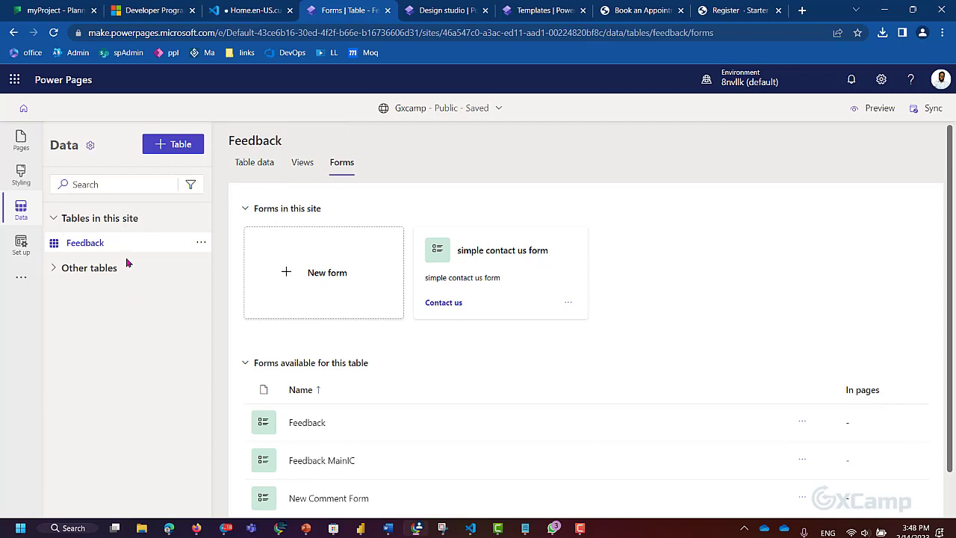
- Open the Gxcamp site's details in the Set up workspace
left_click(22, 246)
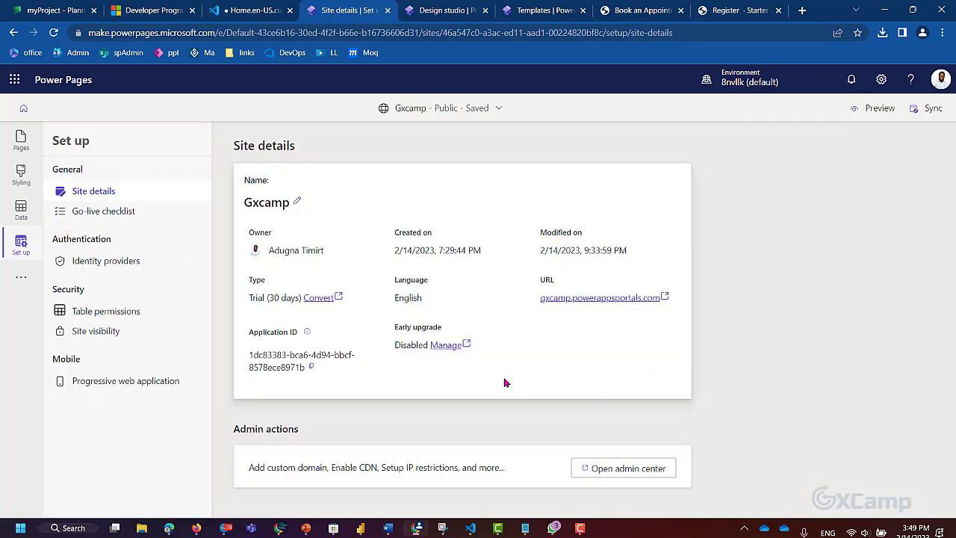
- Review the identity providers available for signing in to the Gxcamp site and their status
left_click(105, 264)
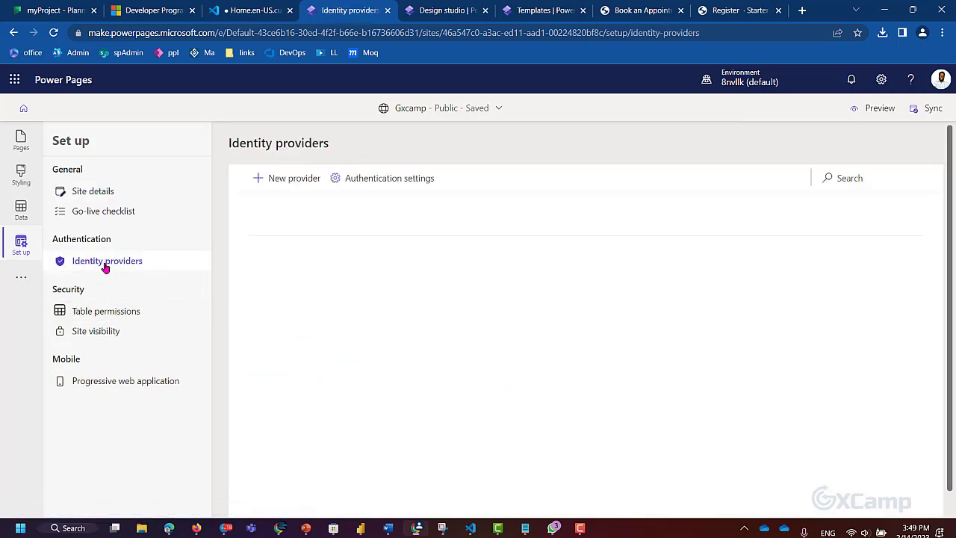
scroll(494, 358, "down", 1)
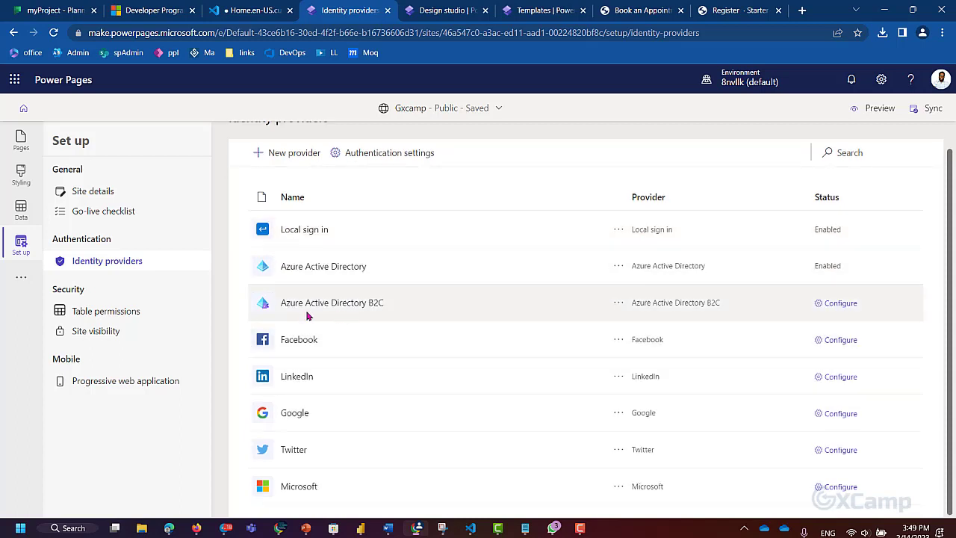
scroll(743, 382, "up", 1)
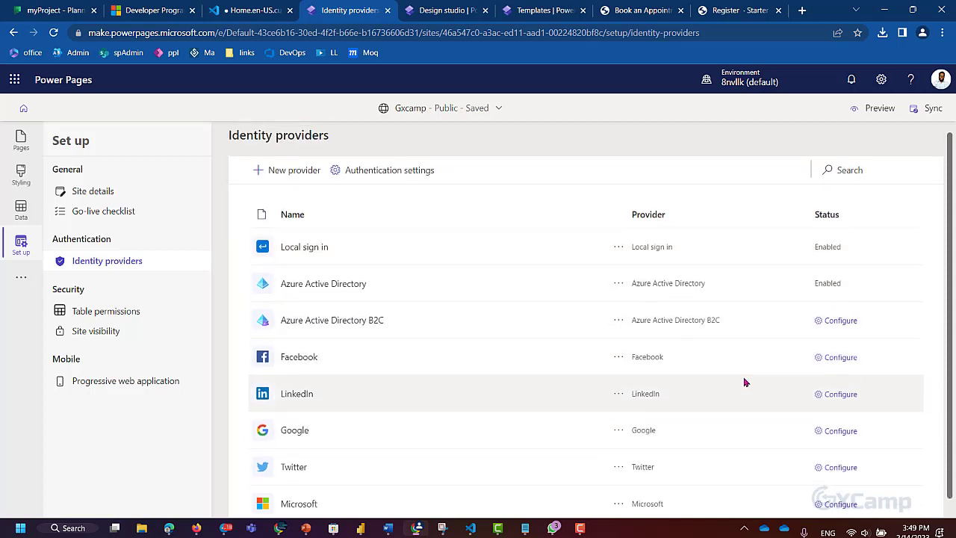
scroll(742, 382, "down", 1)
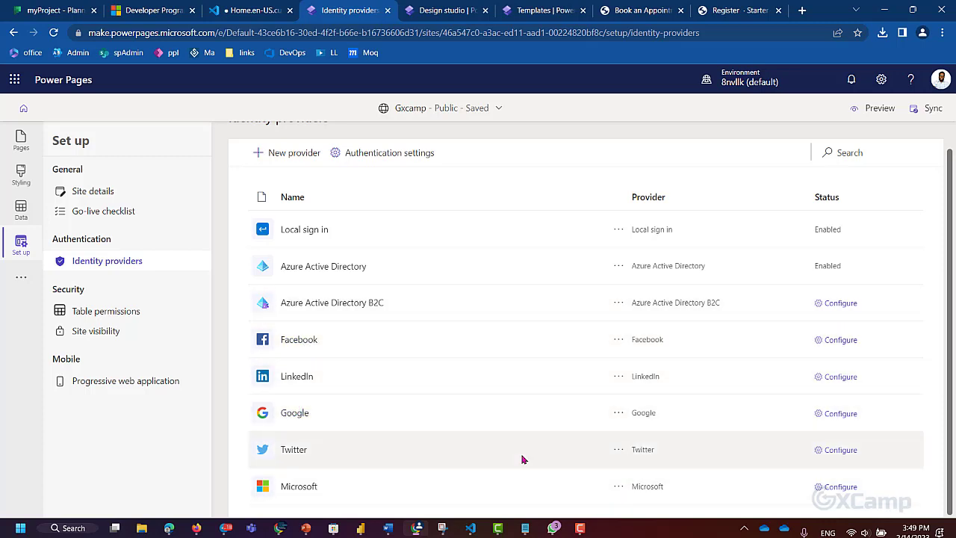
scroll(627, 396, "up", 1)
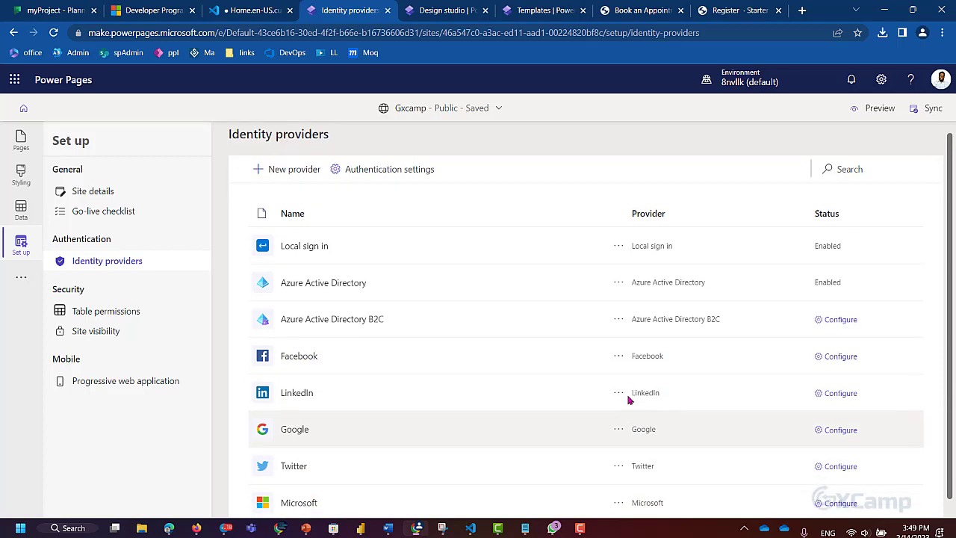
scroll(623, 391, "down", 1)
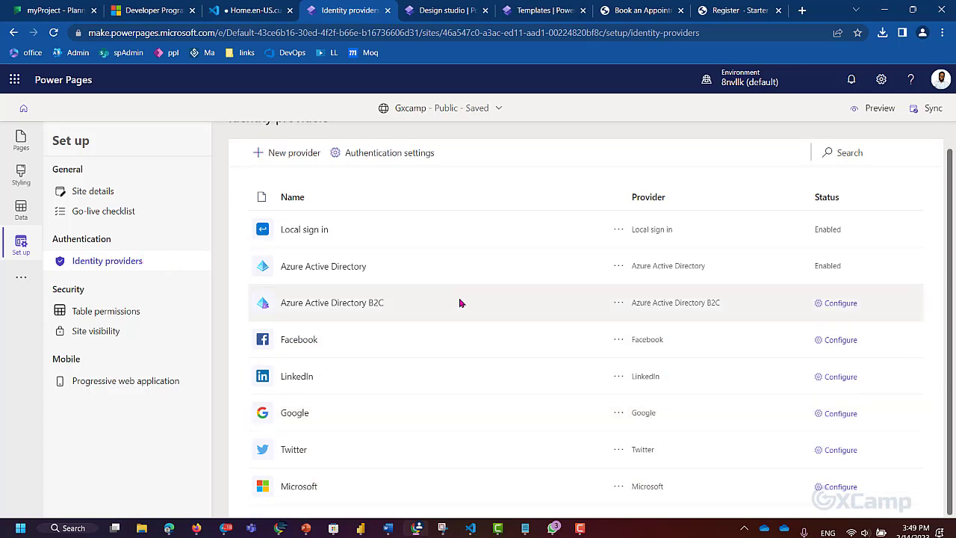
scroll(460, 303, "up", 1)
scroll(460, 303, "down", 1)
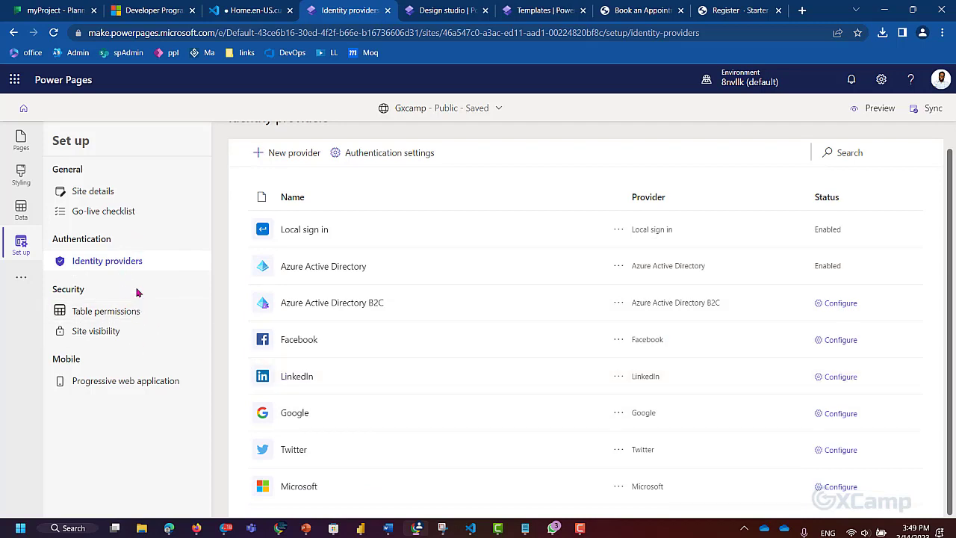
- Examine the Feedback table's permission, checking its access type and its Create privilege
left_click(117, 316)
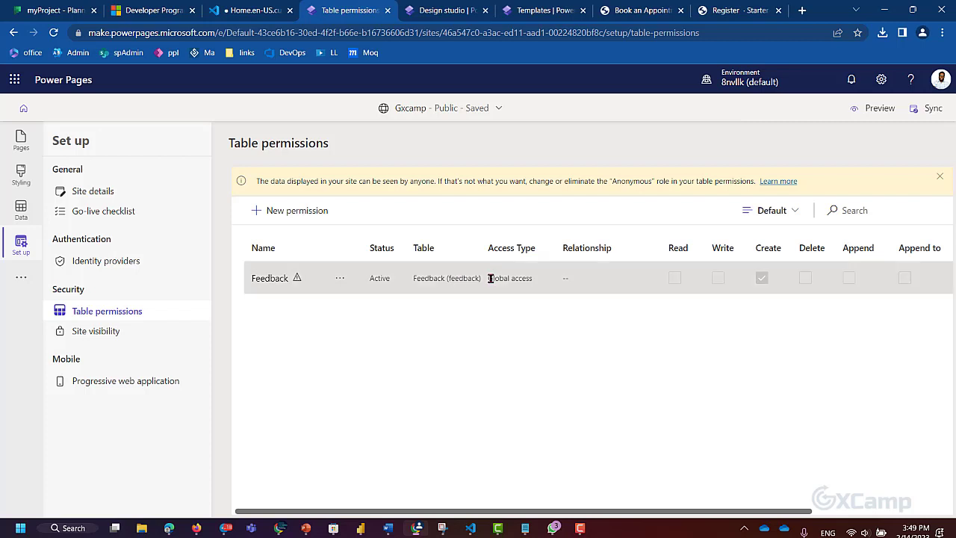
left_click_drag(490, 278, 541, 282)
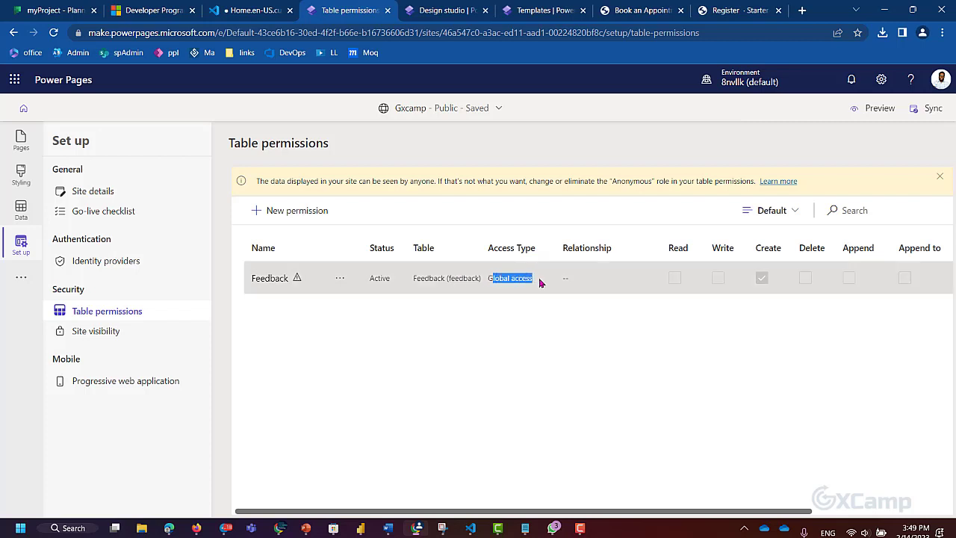
left_click(762, 279)
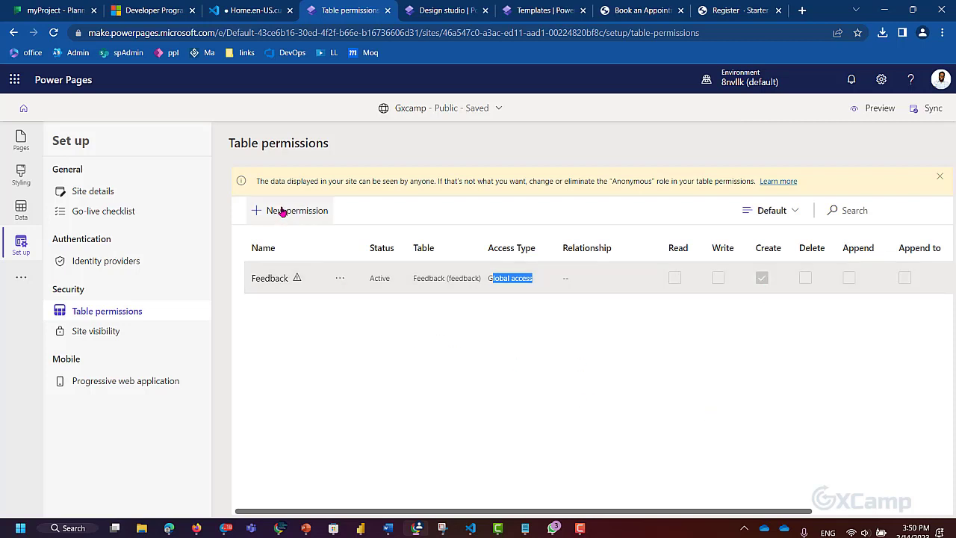
- Check the site visibility options, and look through the Progressive web application settings
left_click(107, 339)
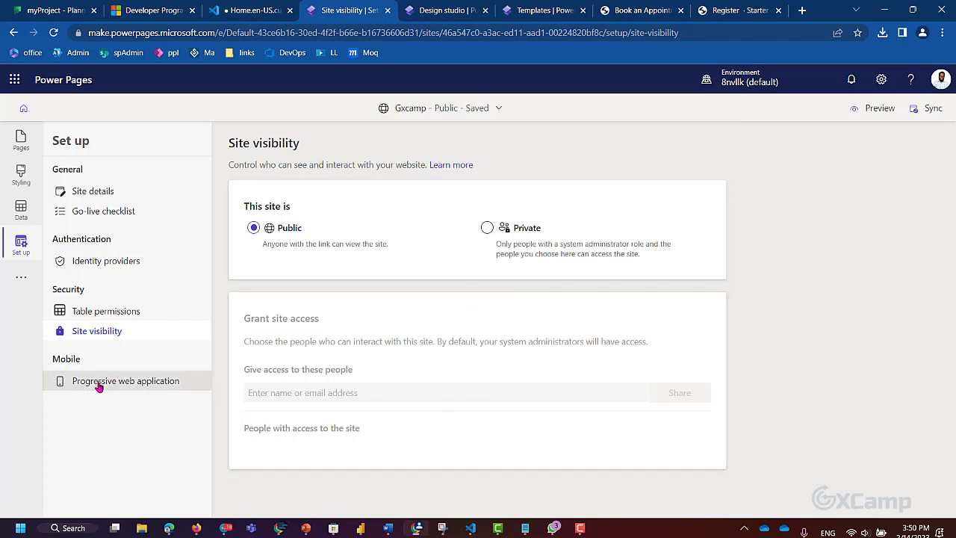
left_click(121, 384)
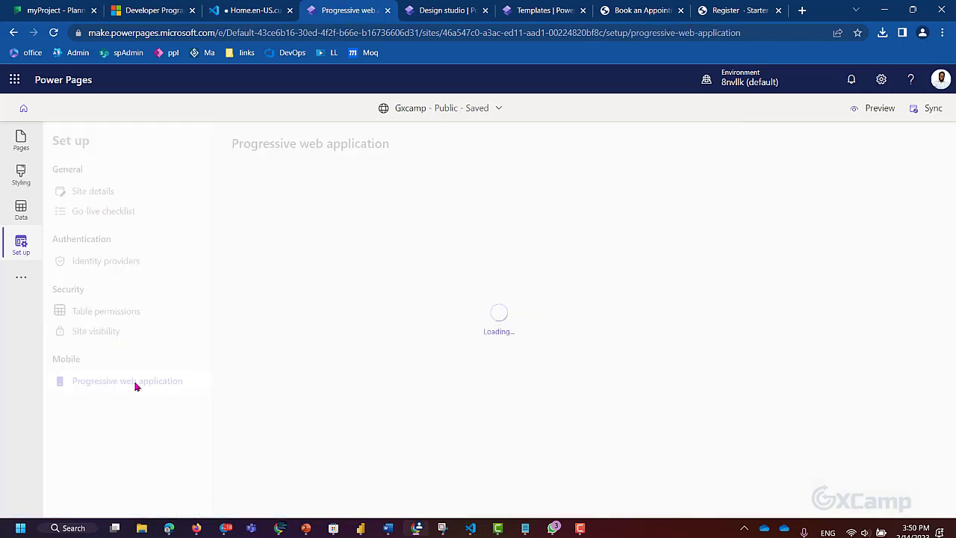
scroll(546, 348, "down", 3)
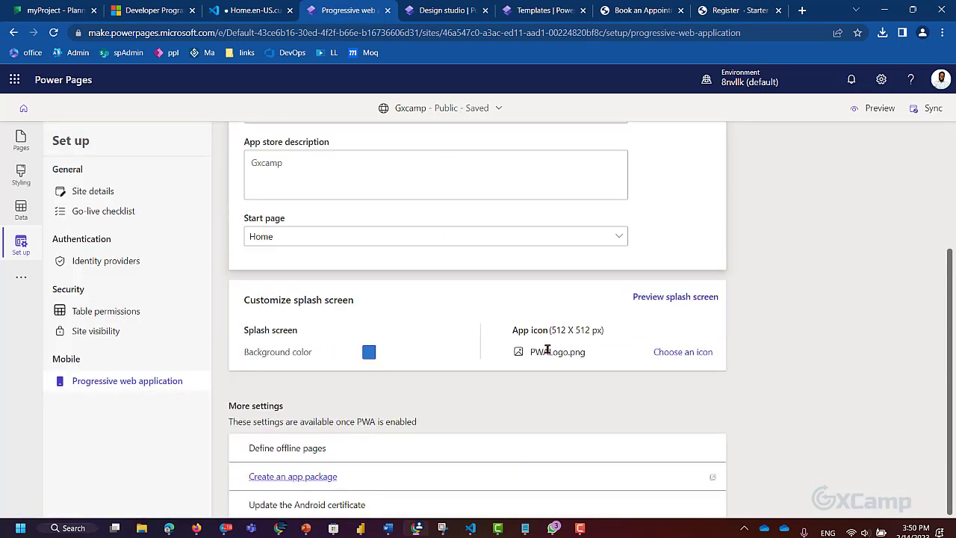
scroll(547, 349, "up", 3)
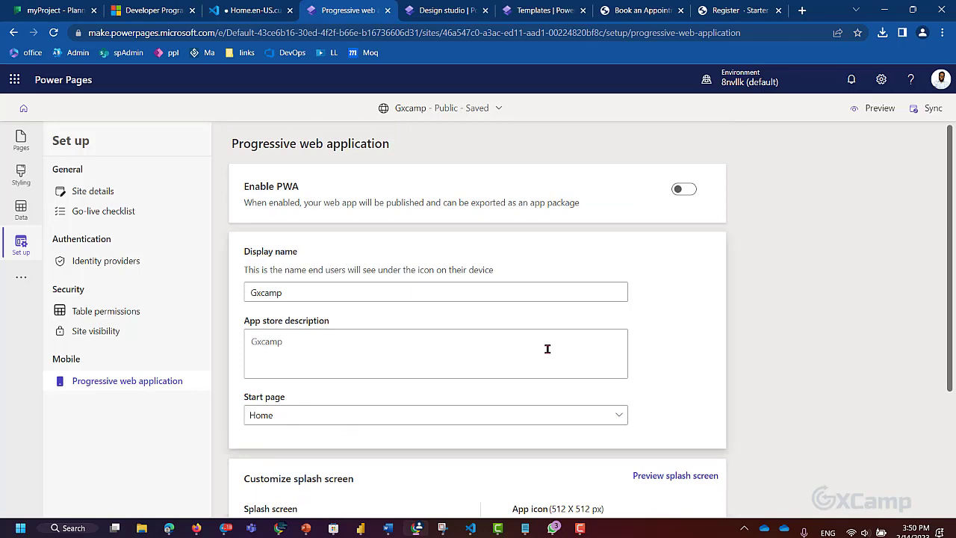
scroll(547, 349, "down", 3)
scroll(547, 349, "up", 3)
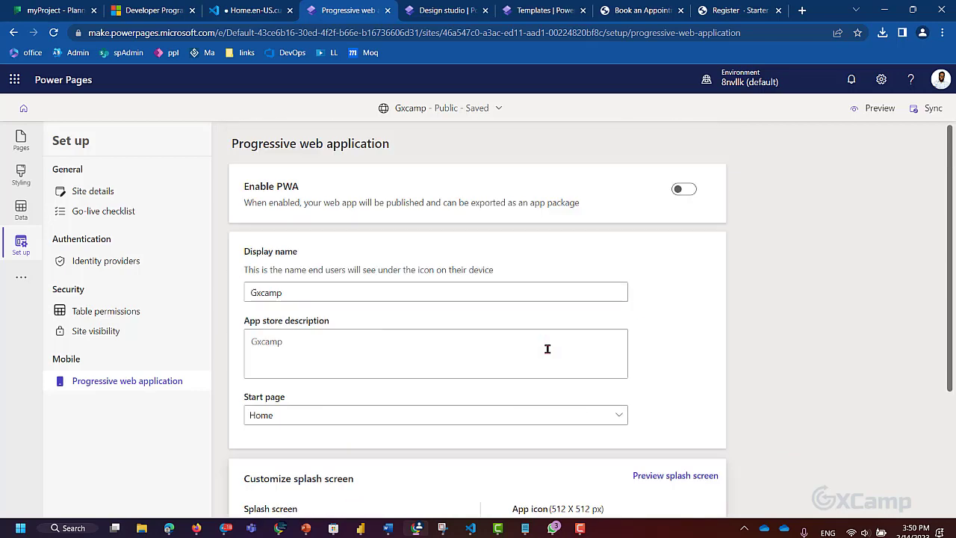